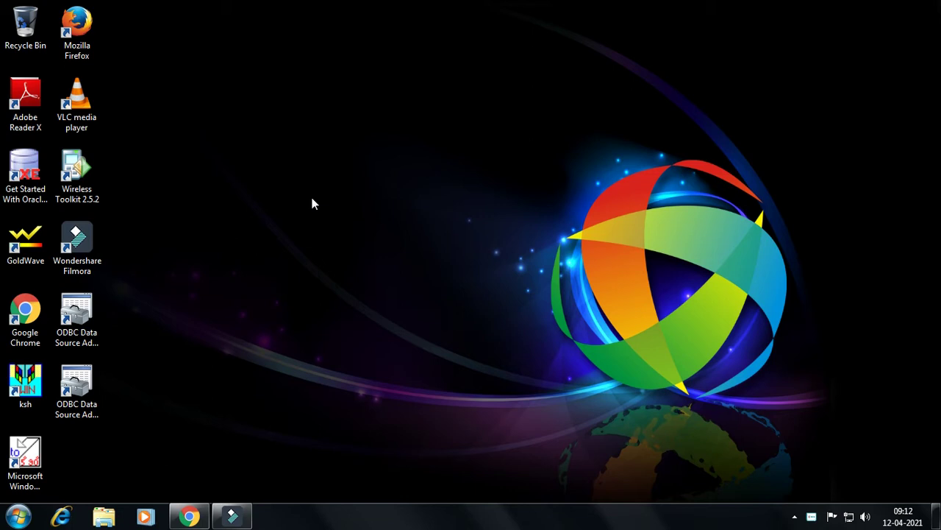
- Find Notepad by searching the installed programs and open a blank document
{"action": "key", "text": "super"}
{"action": "type", "text": "not"}
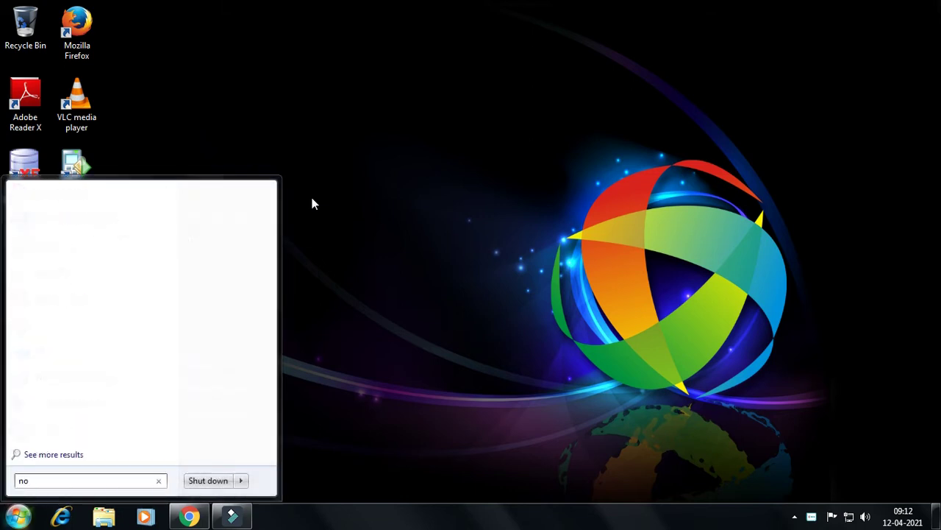
{"action": "key", "text": "Down"}
{"action": "key", "text": "Down"}
{"action": "key", "text": "Return"}
{"action": "type", "text": "practi"}
{"action": "key", "text": "BackSpace"}
{"action": "key", "text": "BackSpace"}
{"action": "key", "text": "BackSpace"}
{"action": "key", "text": "BackSpace"}
{"action": "key", "text": "BackSpace"}
{"action": "key", "text": "BackSpace"}
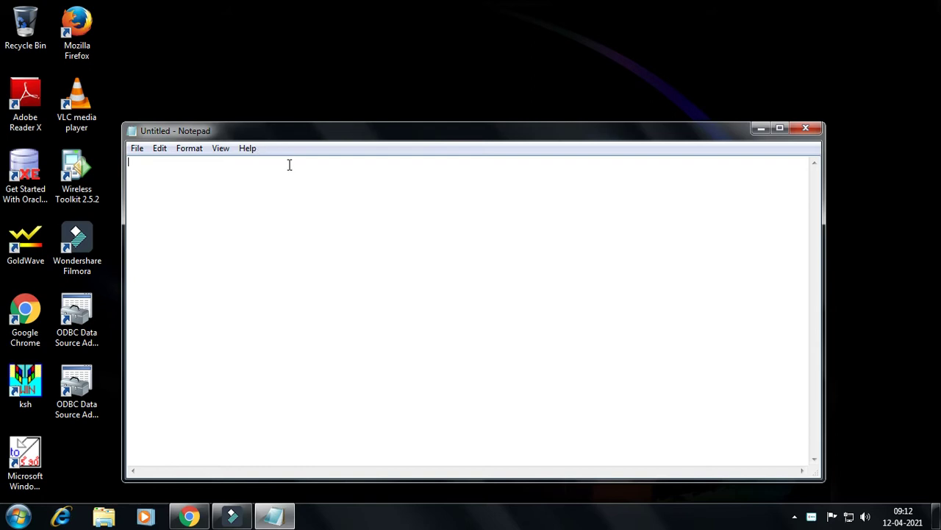
- Set the Notepad font to Lucida Console, Bold, size 20
{"action": "left_click", "coordinate": [186, 152]}
{"action": "left_click", "coordinate": [185, 179]}
{"action": "left_click", "coordinate": [312, 262]}
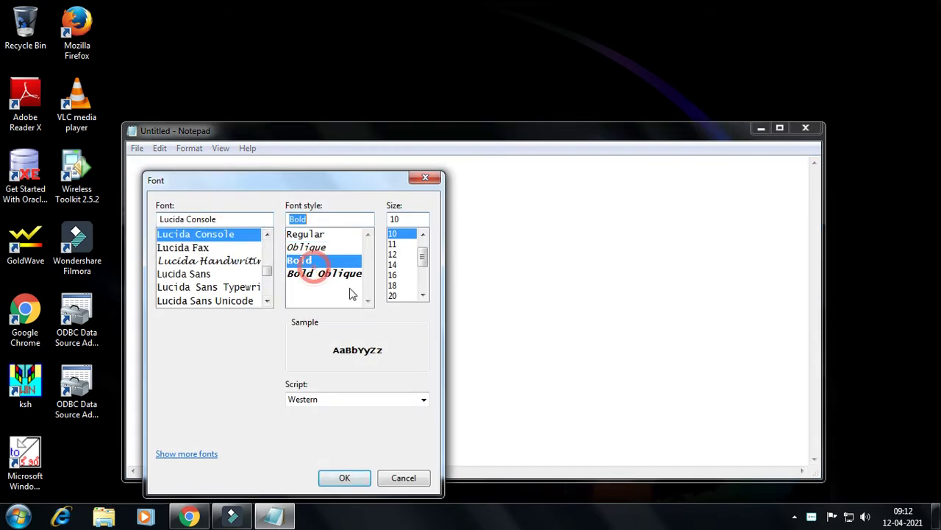
{"action": "left_click", "coordinate": [393, 295]}
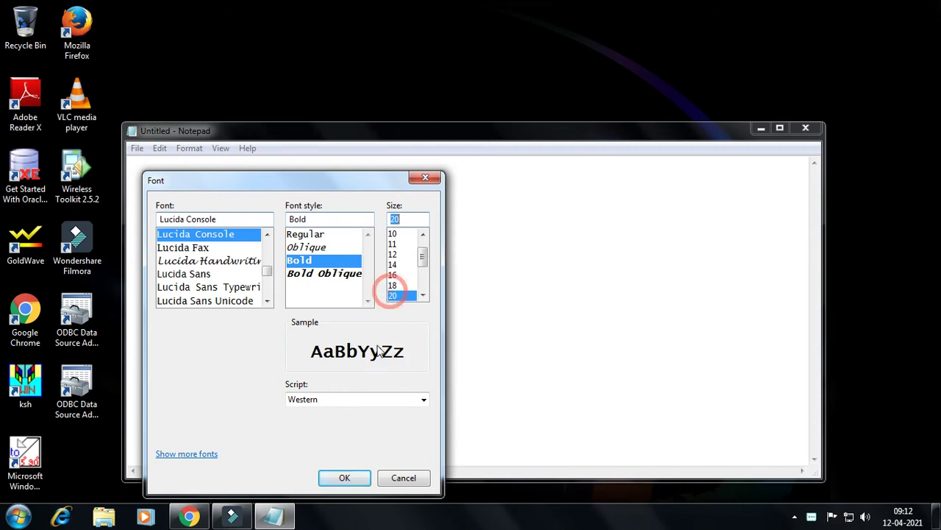
{"action": "left_click", "coordinate": [342, 478]}
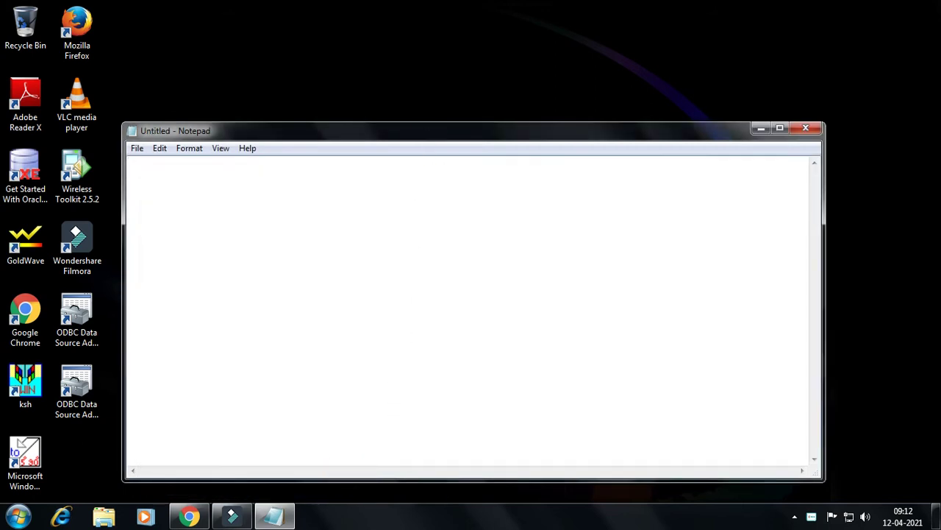
- Maximize the Notepad window and enter the heading "practical - 4"
{"action": "double_click", "coordinate": [427, 131]}
{"action": "type", "text": "practical"}
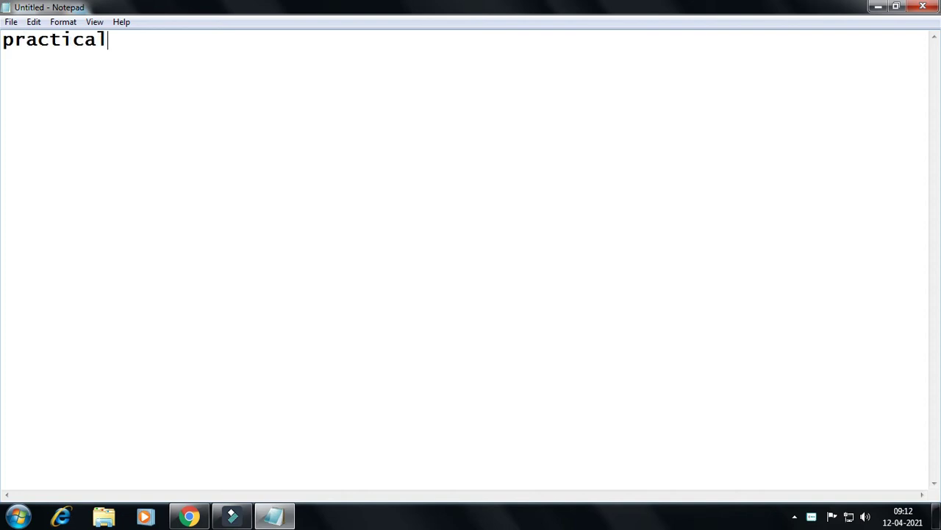
{"action": "type", "text": " - 4   "}
- Below the heading, add a "country" section listing the fields countryid and countryname
{"action": "type", "text": "country"}
{"action": "key", "text": "Return"}
{"action": "type", "text": "country "}
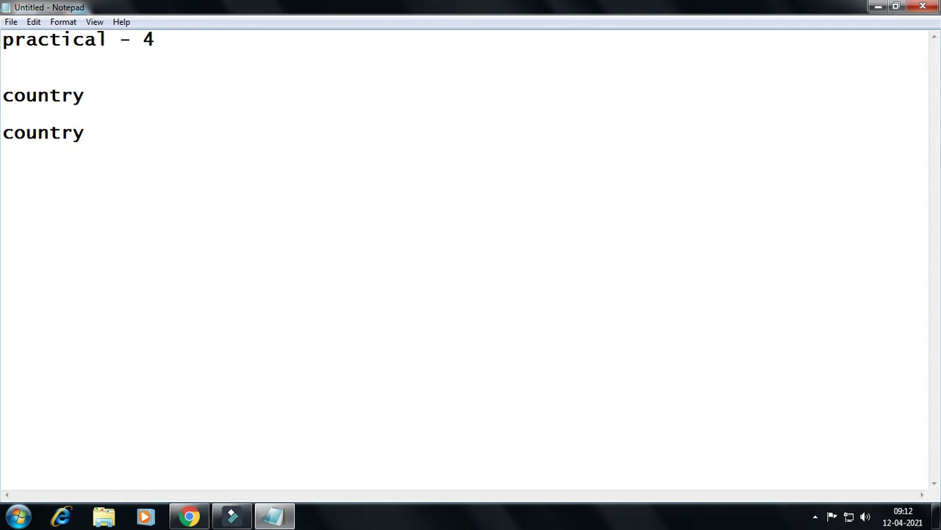
{"action": "type", "text": "id"}
{"action": "key", "text": "BackSpace"}
{"action": "key", "text": "BackSpace"}
{"action": "key", "text": "BackSpace"}
{"action": "type", "text": "id"}
{"action": "key", "text": "Return"}
{"action": "type", "text": "countryname"}
{"action": "key", "text": "Return"}
{"action": "key", "text": "Return"}
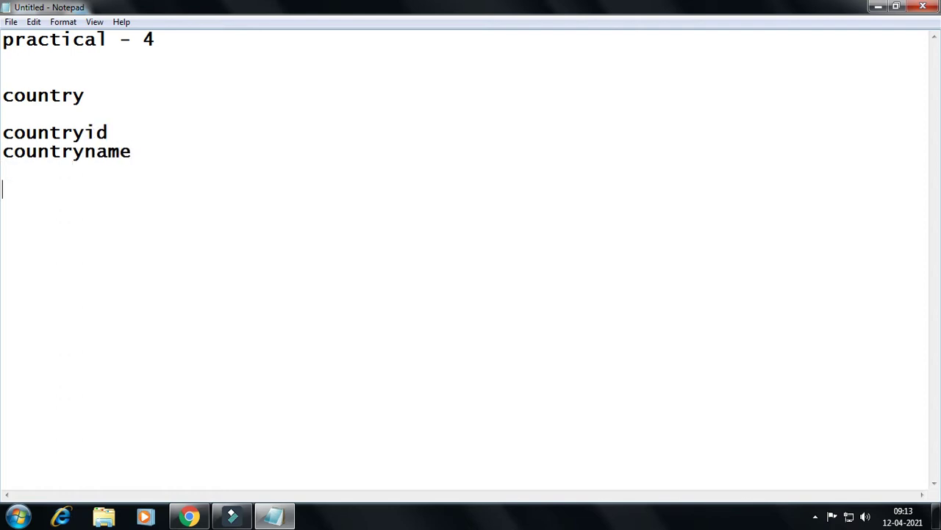
- Add a "state" section, with a blank line under its title, listing the fields stateid, statename and countryid
{"action": "type", "text": "state "}
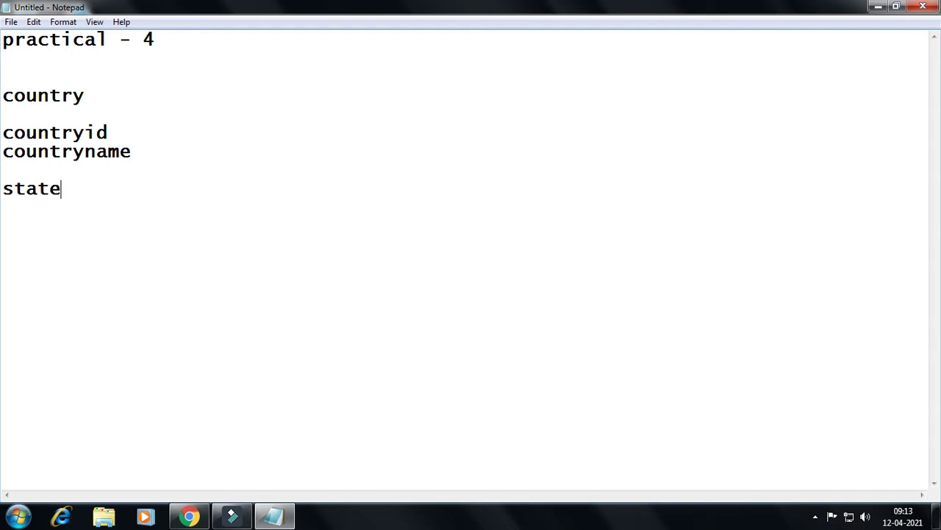
{"action": "type", "text": "stateid"}
{"action": "key", "text": "Return"}
{"action": "type", "text": "statename"}
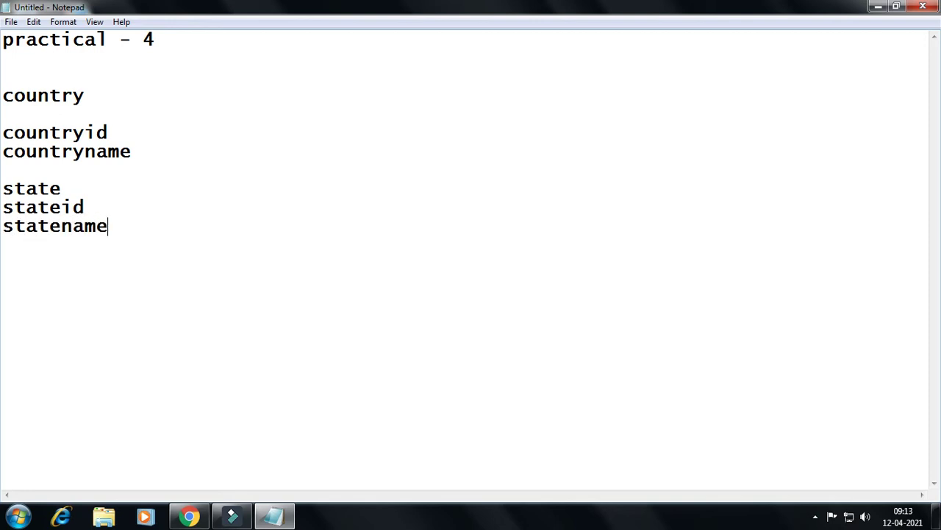
{"action": "key", "text": "Up"}
{"action": "key", "text": "Up"}
{"action": "key", "text": "Return"}
{"action": "key", "text": "Down"}
{"action": "key", "text": "Down"}
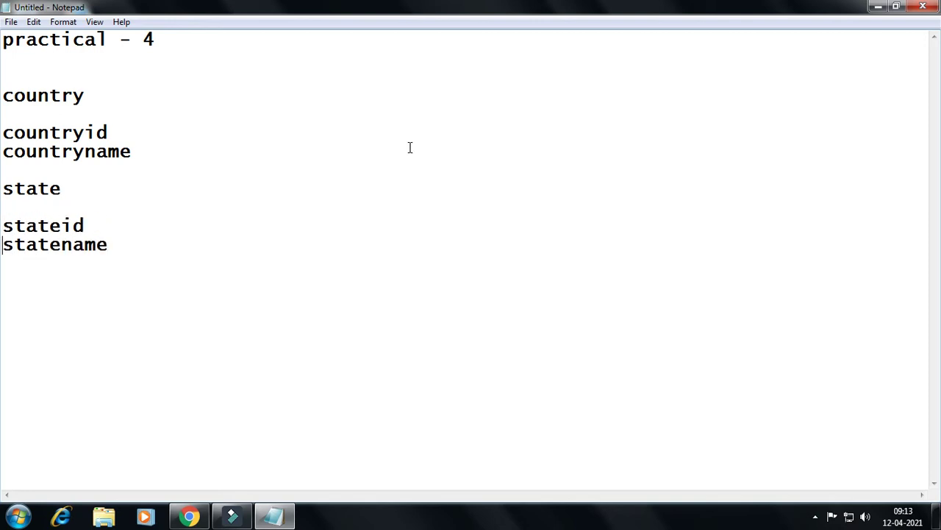
{"action": "key", "text": "End"}
{"action": "key", "text": "Return"}
{"action": "type", "text": "countryid"}
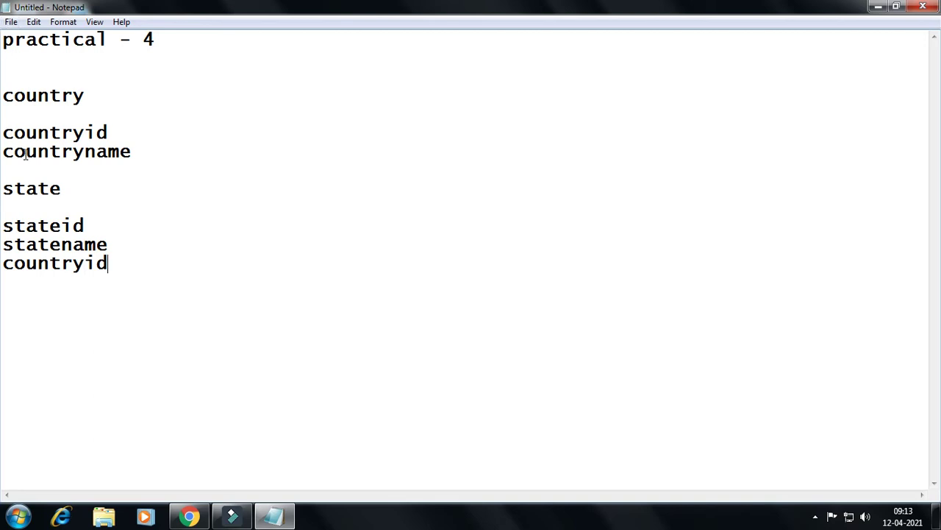
{"action": "left_click", "coordinate": [6, 135]}
{"action": "left_click_drag", "start_coordinate": [6, 136], "coordinate": [130, 141]}
- Below the state section, add a "city" section listing the fields cityid, cityname and stateid
{"action": "left_click", "coordinate": [135, 256]}
{"action": "key", "text": "Return"}
{"action": "key", "text": "Return"}
{"action": "type", "text": "city"}
{"action": "key", "text": "Return"}
{"action": "type", "text": "cityid"}
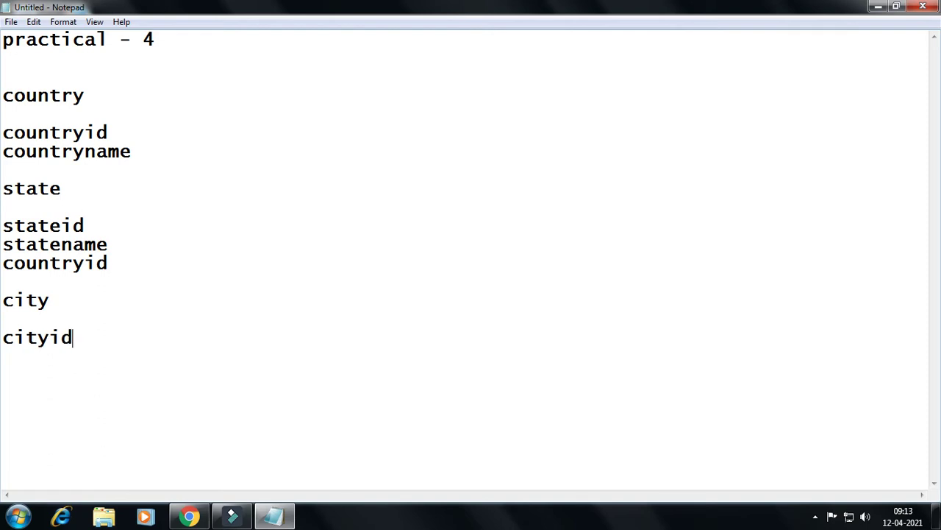
{"action": "key", "text": "Return"}
{"action": "type", "text": "cityname"}
{"action": "key", "text": "Return"}
{"action": "type", "text": "stae"}
{"action": "key", "text": "BackSpace"}
{"action": "type", "text": "teid"}
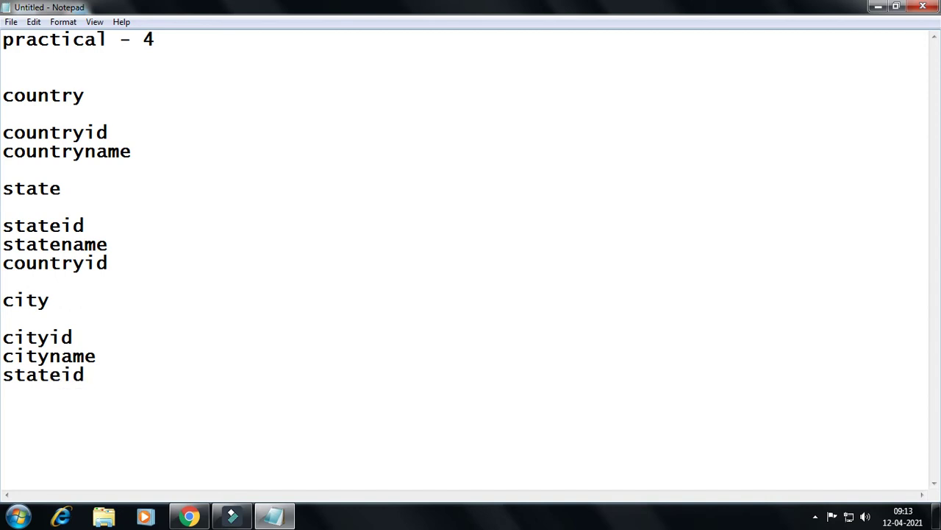
- Highlight the stateid field in the city and state sections, and the cityid field, to compare the table keys
{"action": "left_click", "coordinate": [6, 376]}
{"action": "left_click_drag", "start_coordinate": [5, 376], "coordinate": [94, 381]}
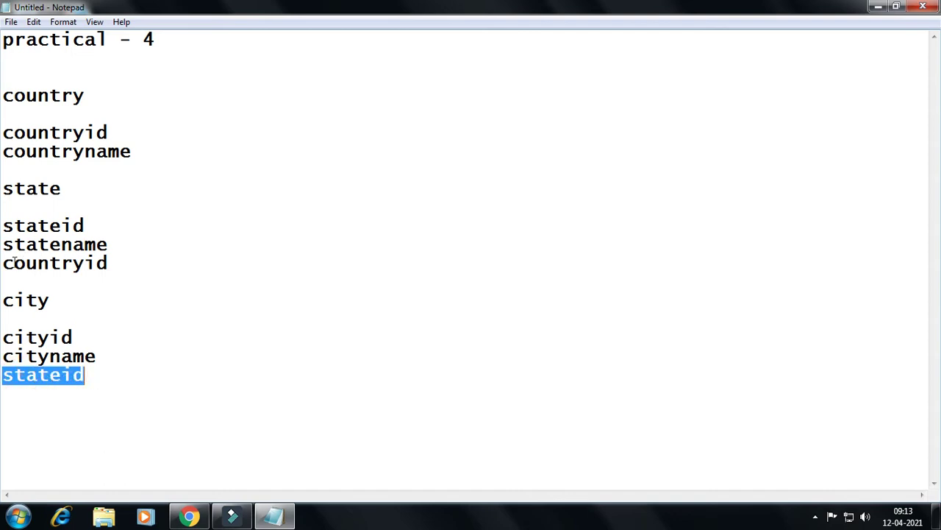
{"action": "left_click_drag", "start_coordinate": [4, 226], "coordinate": [97, 230]}
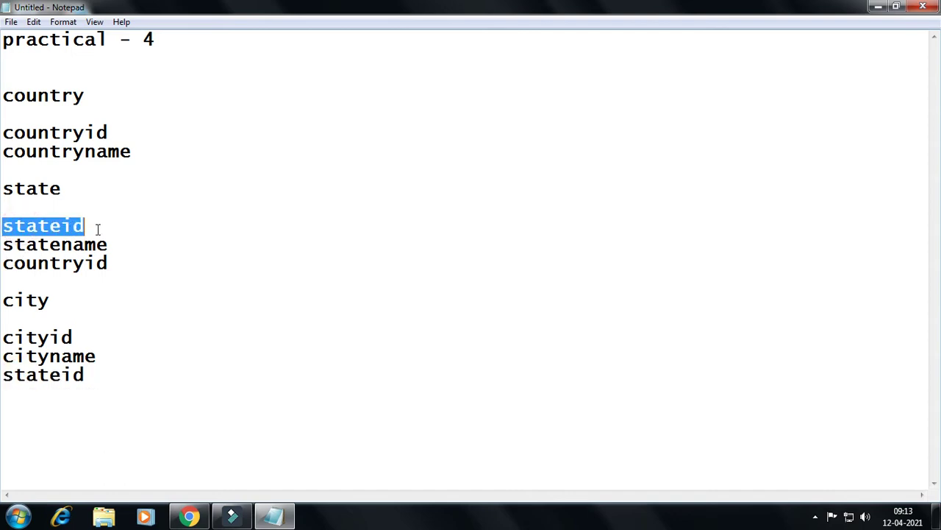
{"action": "left_click", "coordinate": [4, 97]}
{"action": "left_click", "coordinate": [4, 133]}
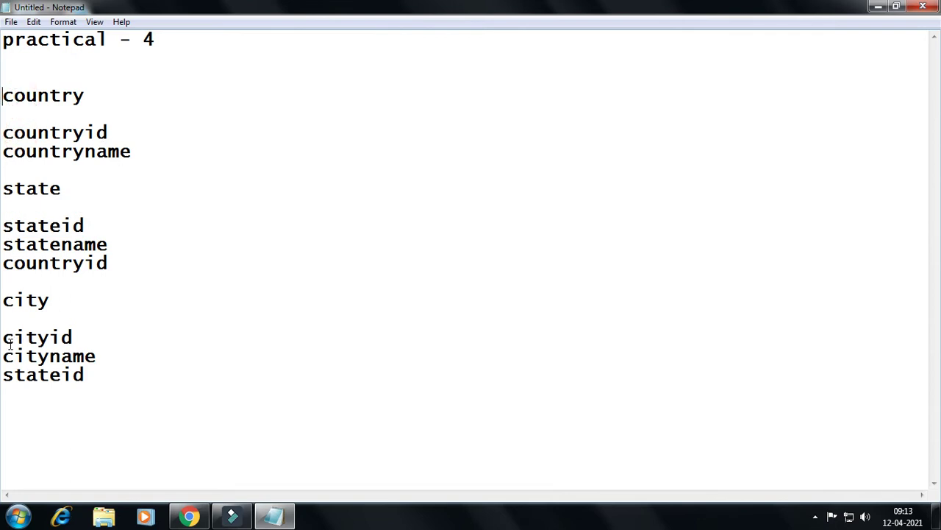
{"action": "left_click_drag", "start_coordinate": [12, 339], "coordinate": [82, 346]}
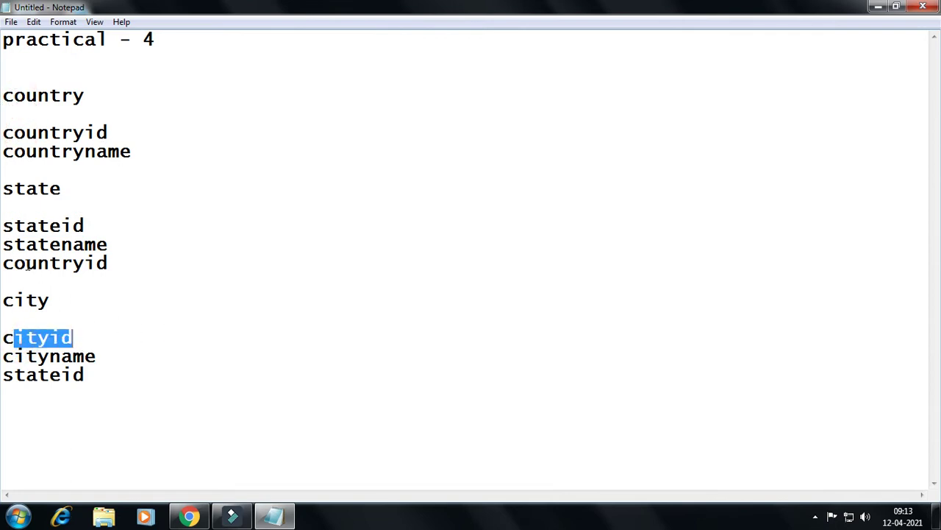
- Add sample values beside the country fields: 1 for countryid and india for countryname
{"action": "left_click", "coordinate": [147, 129]}
{"action": "key", "text": "Tab"}
{"action": "key", "text": "Tab"}
{"action": "type", "text": "1"}
{"action": "key", "text": "Tab"}
{"action": "left_click", "coordinate": [133, 152]}
{"action": "key", "text": "Tab"}
{"action": "key", "text": "Tab"}
{"action": "type", "text": "india"}
- Add sample values beside the state fields: 1 for stateid, gujarat for statename and 1 for countryid
{"action": "key", "text": "Down"}
{"action": "key", "text": "Down"}
{"action": "key", "text": "End"}
{"action": "key", "text": "Tab"}
{"action": "key", "text": "Tab"}
{"action": "type", "text": "1"}
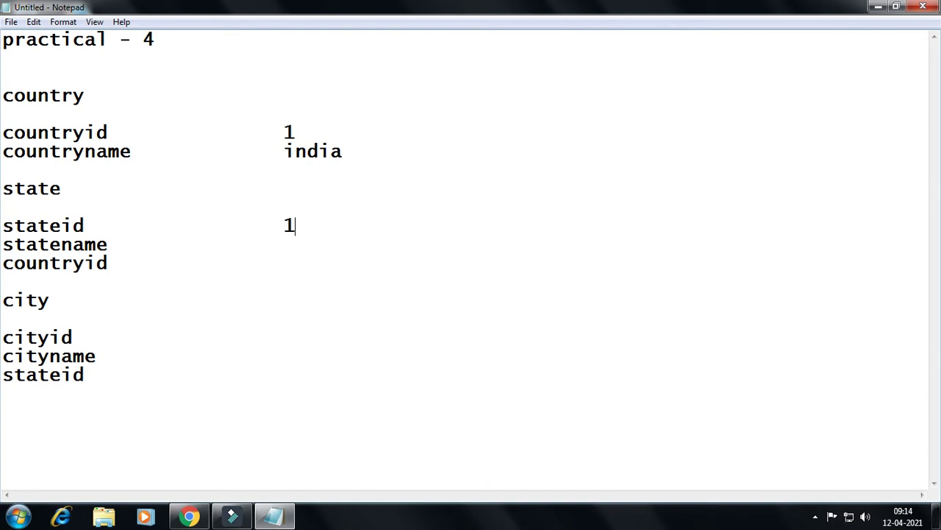
{"action": "key", "text": "Down"}
{"action": "key", "text": "Tab"}
{"action": "key", "text": "Tab"}
{"action": "type", "text": "gujarat"}
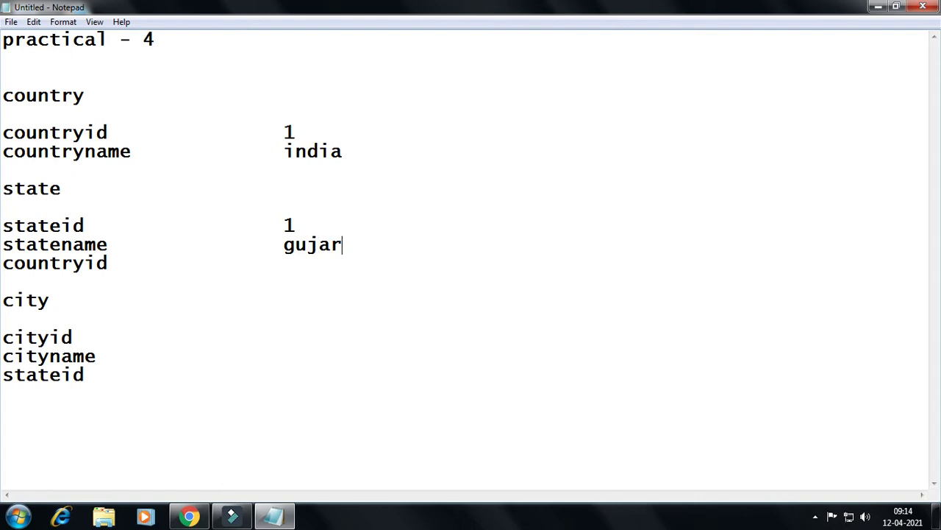
{"action": "key", "text": "Down"}
{"action": "key", "text": "Tab"}
{"action": "key", "text": "Tab"}
{"action": "type", "text": "1"}
- Compare the state section's countryid value with the id and name in the country section
{"action": "double_click", "coordinate": [284, 263]}
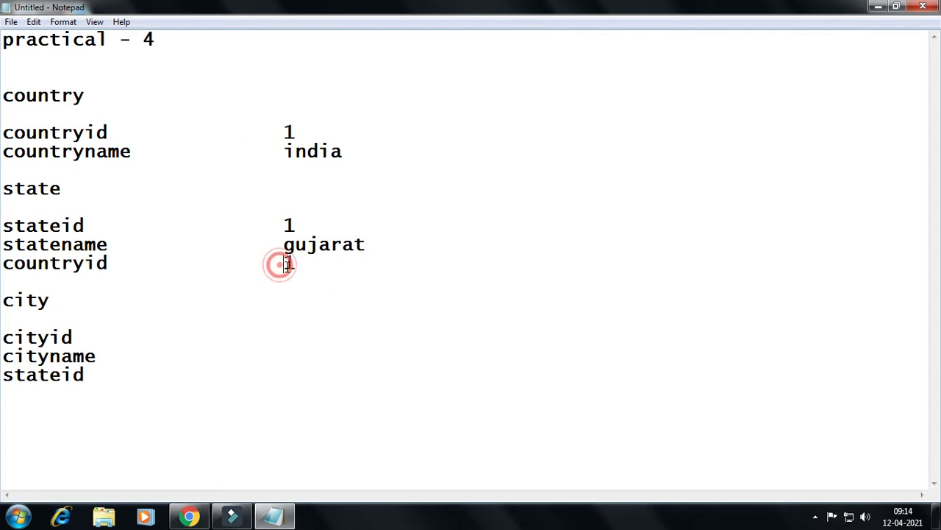
{"action": "double_click", "coordinate": [287, 133]}
{"action": "left_click_drag", "start_coordinate": [285, 149], "coordinate": [318, 151]}
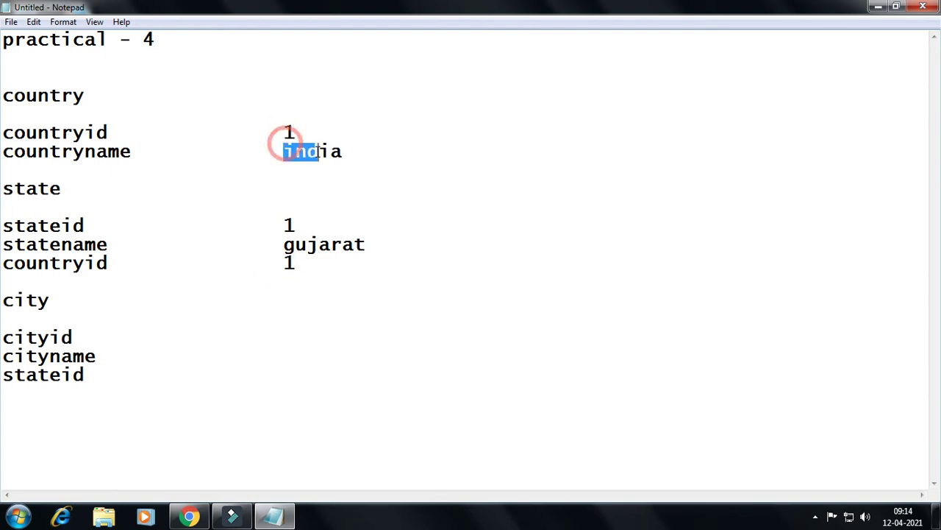
{"action": "double_click", "coordinate": [287, 263]}
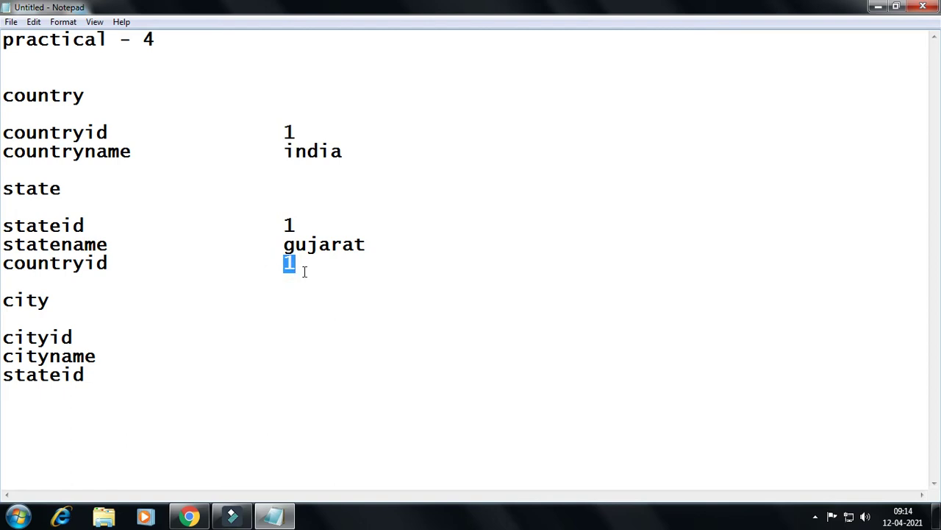
- Add sample values beside the city fields: 1 for cityid, morbi for cityname and 1 for stateid
{"action": "left_click", "coordinate": [221, 337]}
{"action": "key", "text": "Tab"}
{"action": "key", "text": "Tab"}
{"action": "key", "text": "Tab"}
{"action": "type", "text": "1"}
{"action": "key", "text": "Down"}
{"action": "key", "text": "Tab"}
{"action": "key", "text": "Tab"}
{"action": "type", "text": "morbi"}
{"action": "key", "text": "Down"}
{"action": "key", "text": "Tab"}
{"action": "key", "text": "Tab"}
{"action": "key", "text": "Tab"}
{"action": "type", "text": "1"}
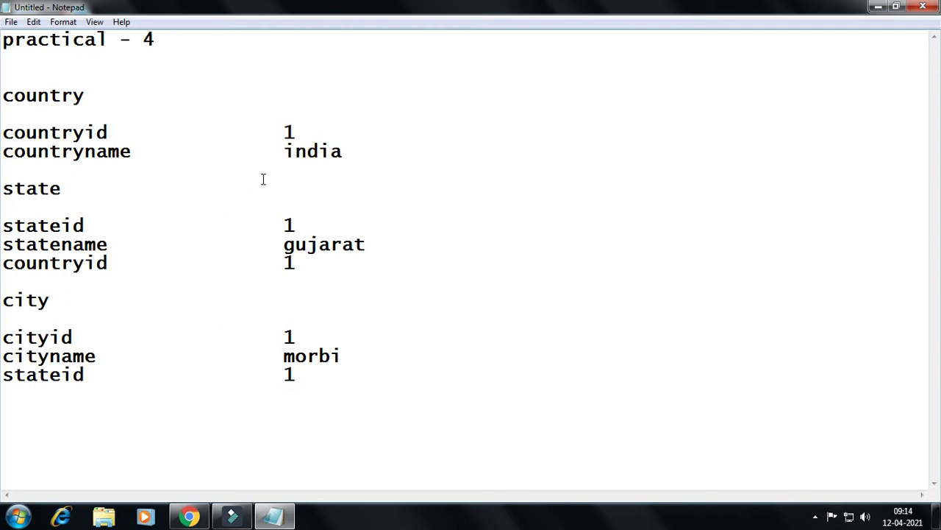
- Highlight the sample city name and the linking fields countryid in state and stateid in city
{"action": "left_click", "coordinate": [286, 243]}
{"action": "left_click_drag", "start_coordinate": [269, 359], "coordinate": [358, 355]}
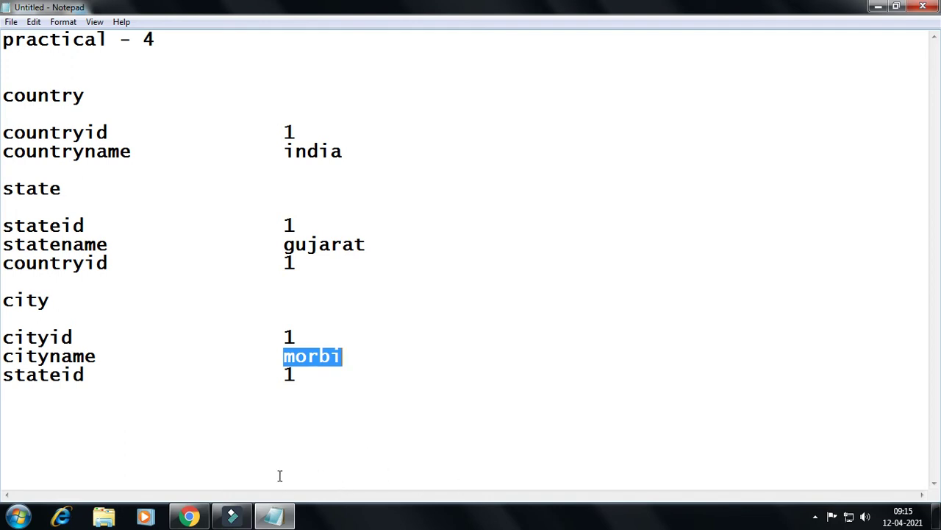
{"action": "left_click_drag", "start_coordinate": [3, 263], "coordinate": [122, 273]}
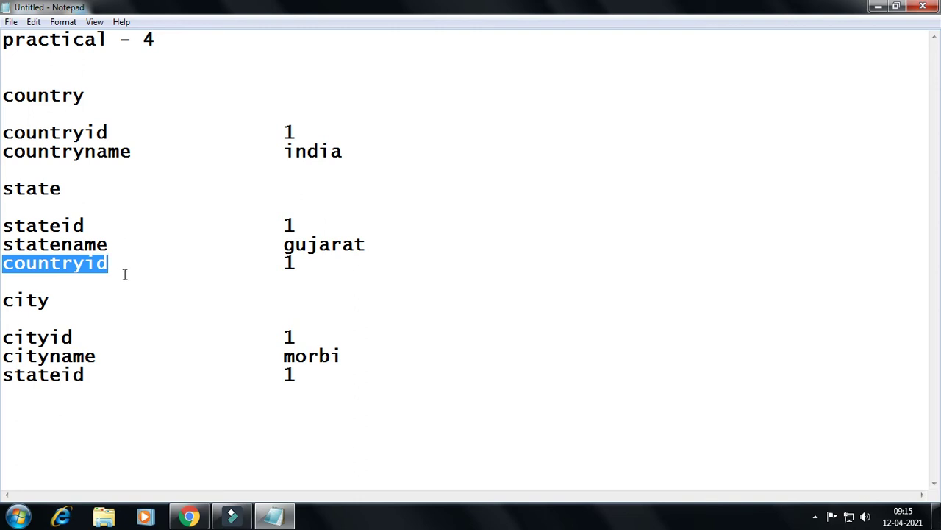
{"action": "left_click_drag", "start_coordinate": [5, 376], "coordinate": [81, 380]}
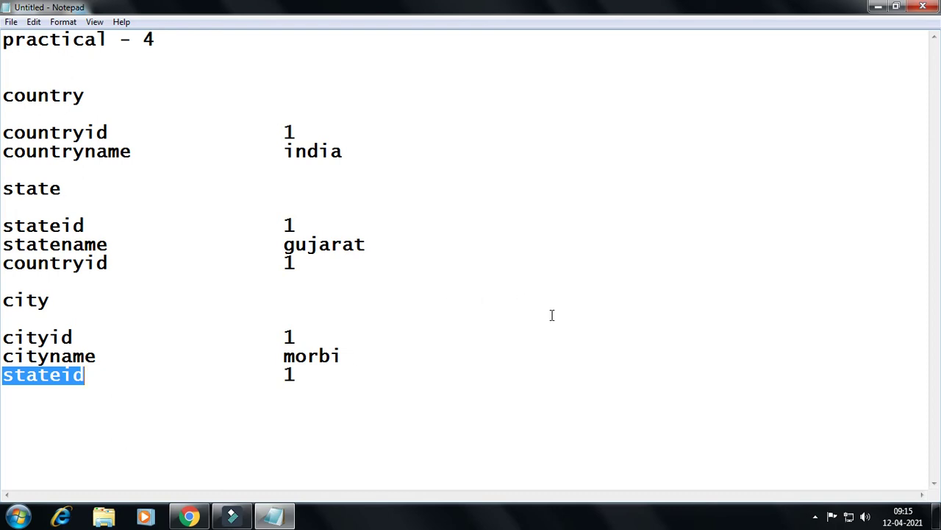
- Find Access 2013 by searching the installed programs and launch it
{"action": "key", "text": "super"}
{"action": "type", "text": "acc"}
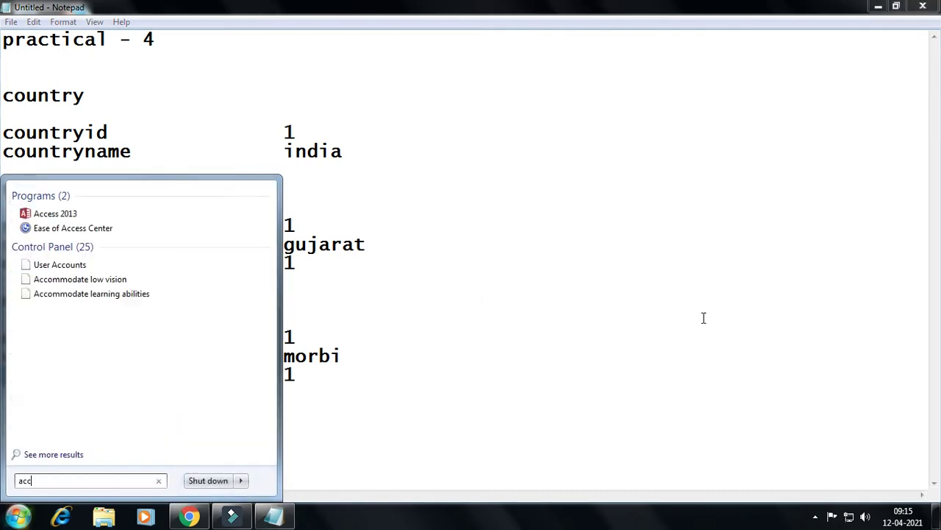
{"action": "key", "text": "Return"}
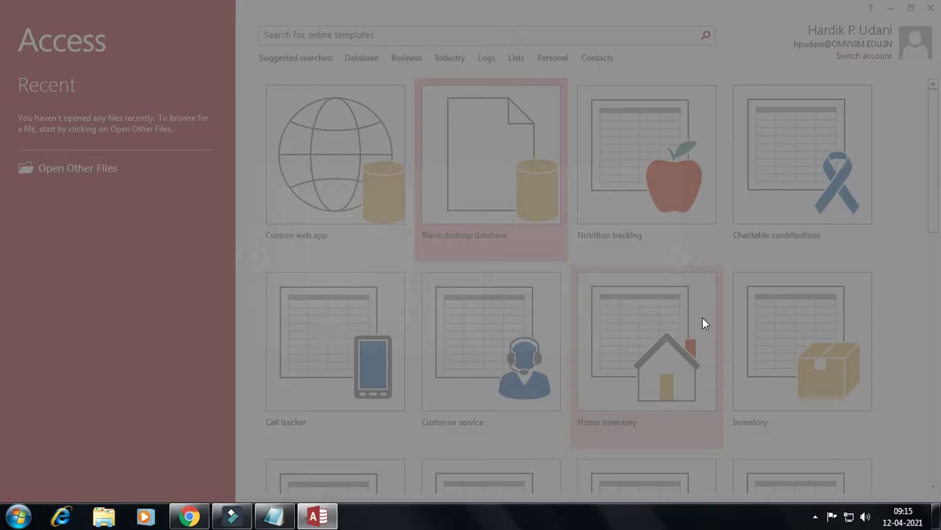
- Start a blank desktop database and set its file name to Database4
{"action": "left_click", "coordinate": [396, 283]}
{"action": "left_click", "coordinate": [595, 384]}
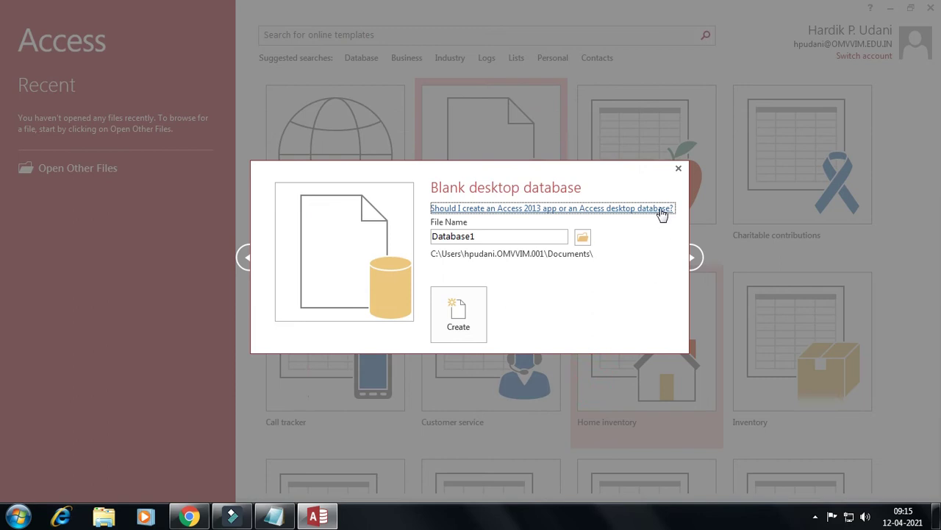
{"action": "left_click", "coordinate": [769, 88]}
{"action": "left_click", "coordinate": [503, 236]}
{"action": "left_click", "coordinate": [504, 235]}
{"action": "key", "text": "BackSpace"}
{"action": "type", "text": "4"}
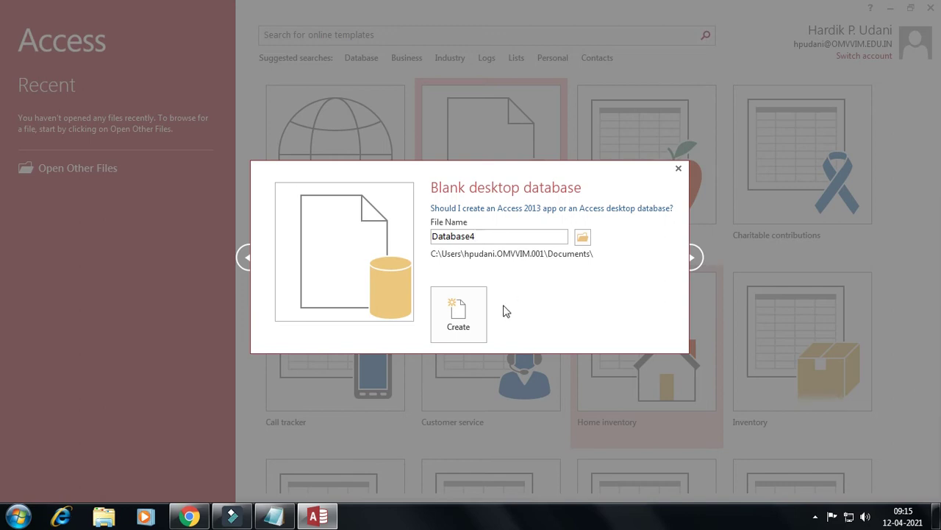
- Set the new database's save location to the D: drive
{"action": "left_click", "coordinate": [581, 237]}
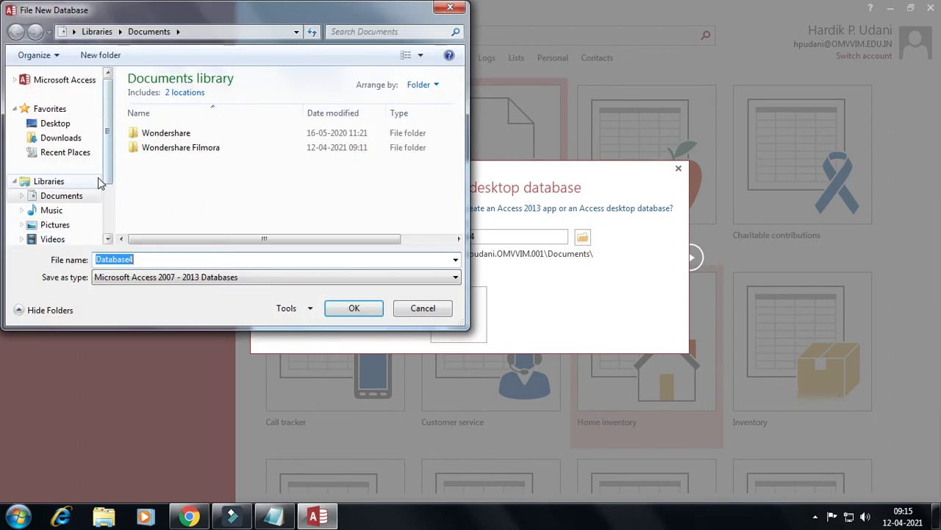
{"action": "left_click_drag", "start_coordinate": [109, 168], "coordinate": [109, 201]}
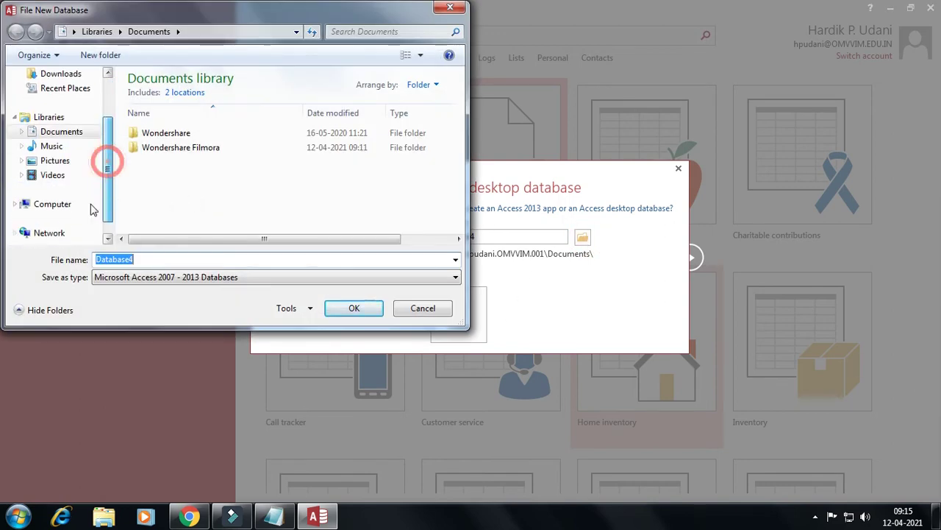
{"action": "left_click", "coordinate": [73, 204]}
{"action": "double_click", "coordinate": [215, 166]}
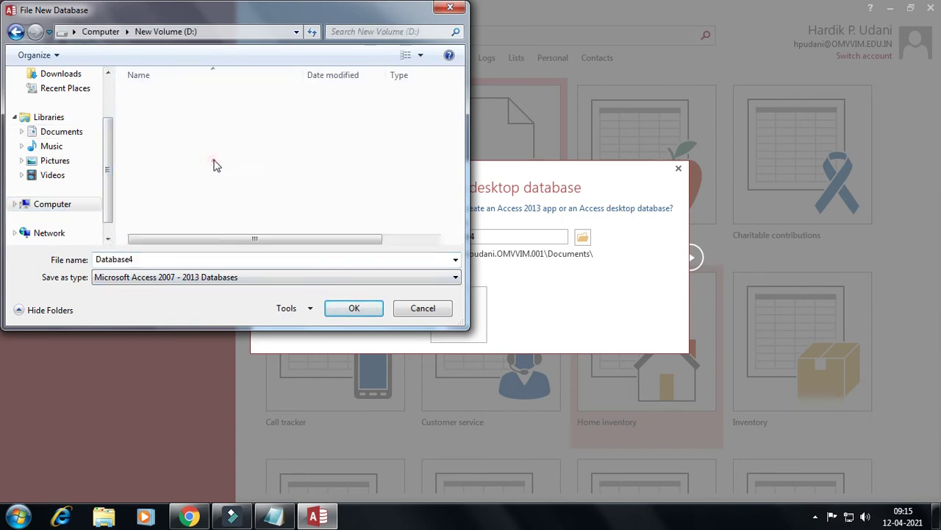
{"action": "left_click", "coordinate": [342, 308]}
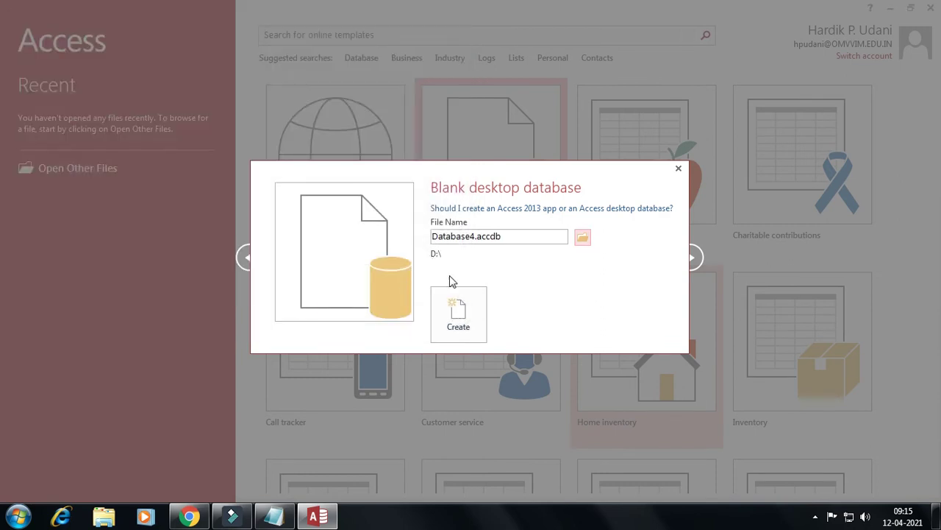
- Create the blank database and switch its default table to Design View, saving it as country
{"action": "left_click", "coordinate": [458, 312]}
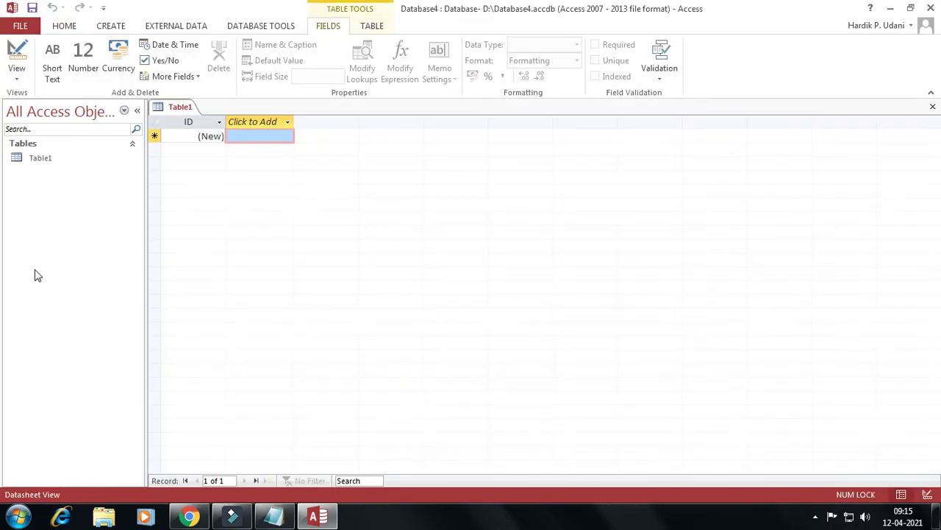
{"action": "left_click", "coordinate": [40, 161]}
{"action": "right_click", "coordinate": [39, 162]}
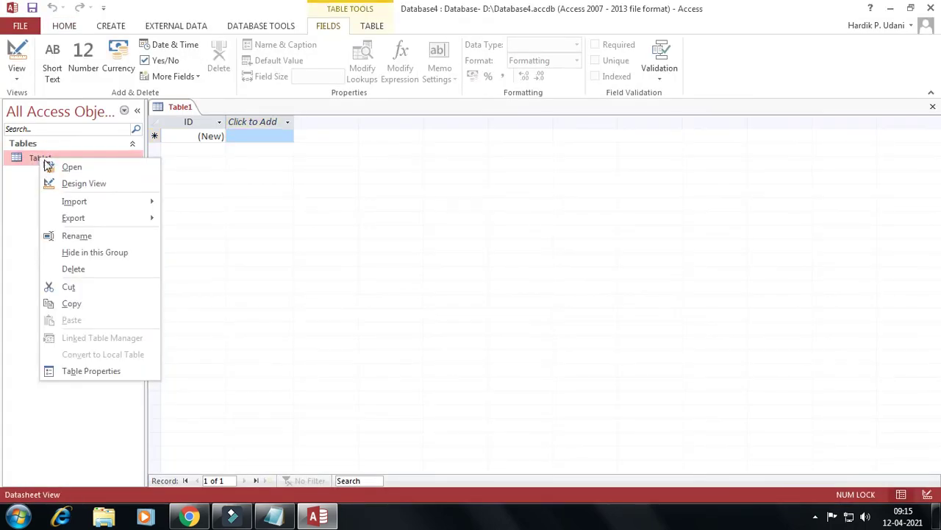
{"action": "left_click", "coordinate": [58, 182]}
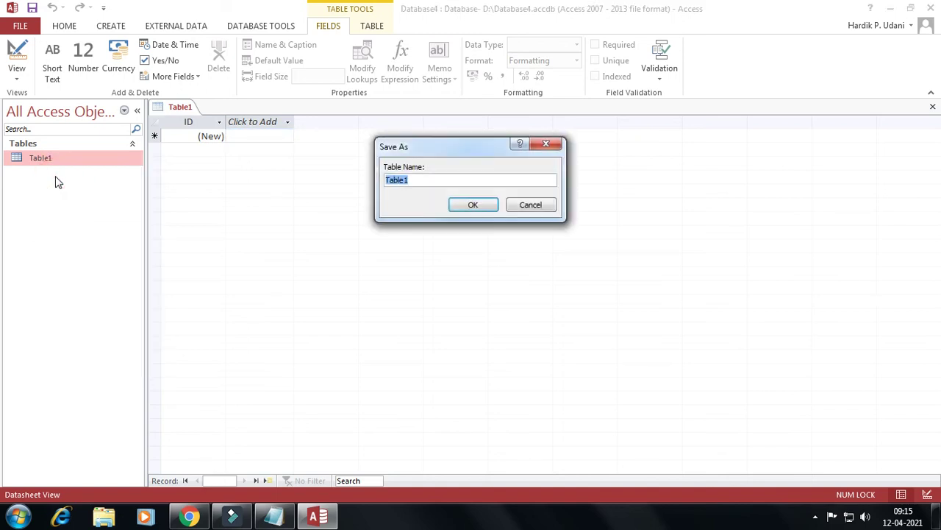
{"action": "type", "text": "country"}
{"action": "key", "text": "Return"}
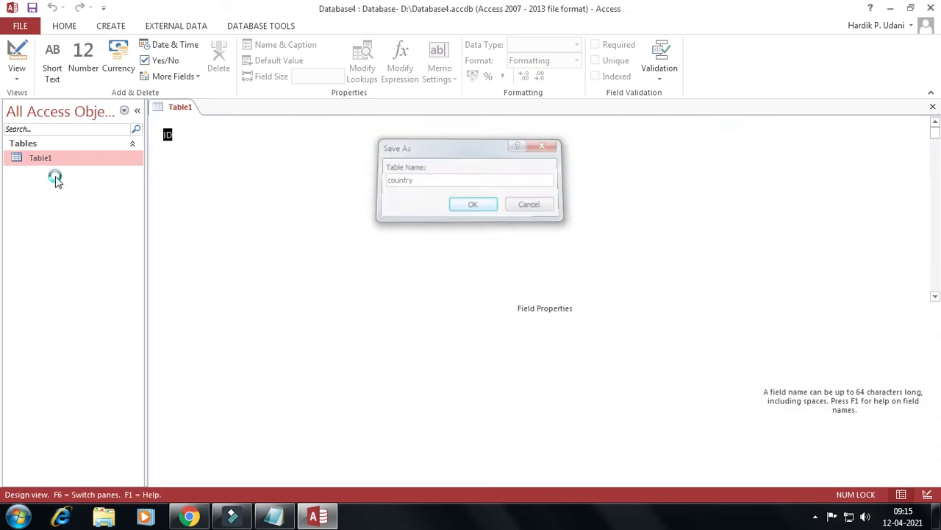
- Name the country table's key field countryid and set its data type to Number
{"action": "type", "text": "countr"}
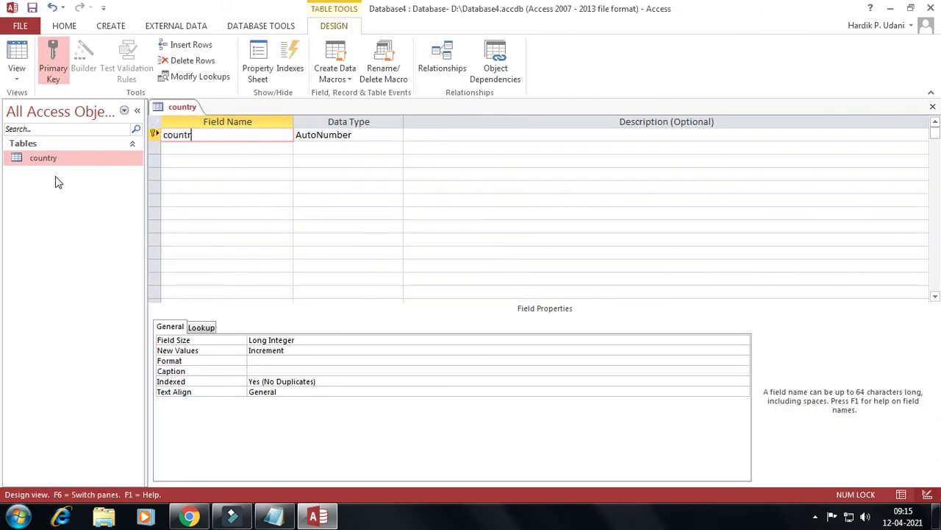
{"action": "type", "text": "yid"}
{"action": "key", "text": "Tab"}
{"action": "type", "text": "n"}
{"action": "key", "text": "Tab"}
{"action": "key", "text": "Tab"}
- Add a Short Text field countryname with field size 10, and close the country table with its changes saved
{"action": "type", "text": "co"}
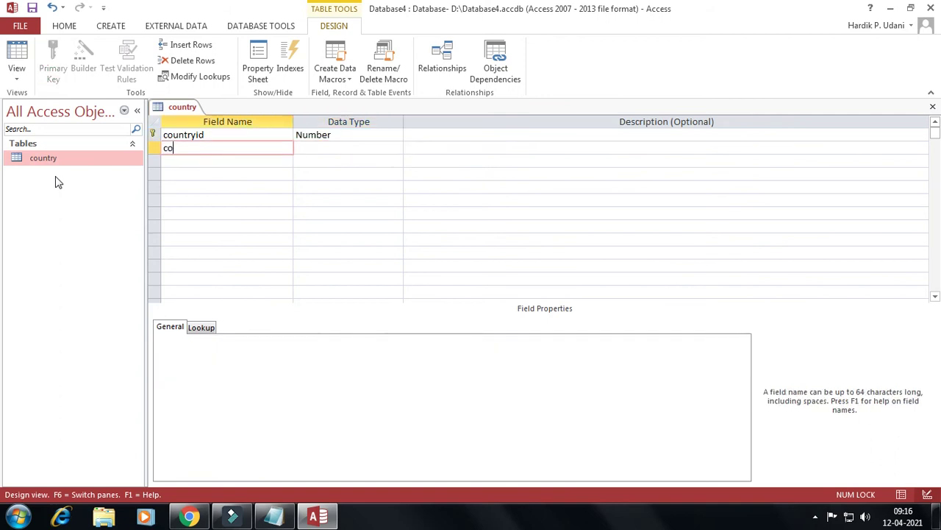
{"action": "type", "text": "untryna,m"}
{"action": "key", "text": "BackSpace"}
{"action": "key", "text": "BackSpace"}
{"action": "type", "text": "me"}
{"action": "key", "text": "Tab"}
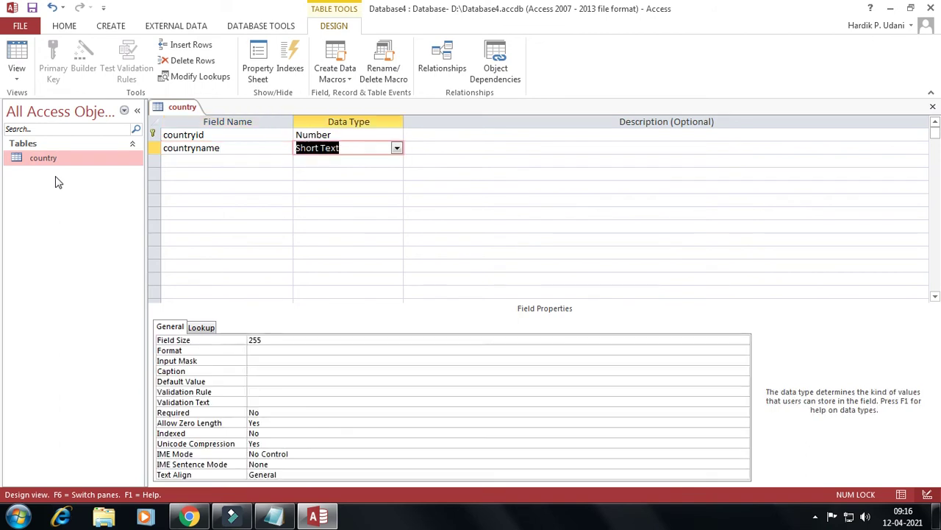
{"action": "double_click", "coordinate": [269, 339]}
{"action": "type", "text": "10"}
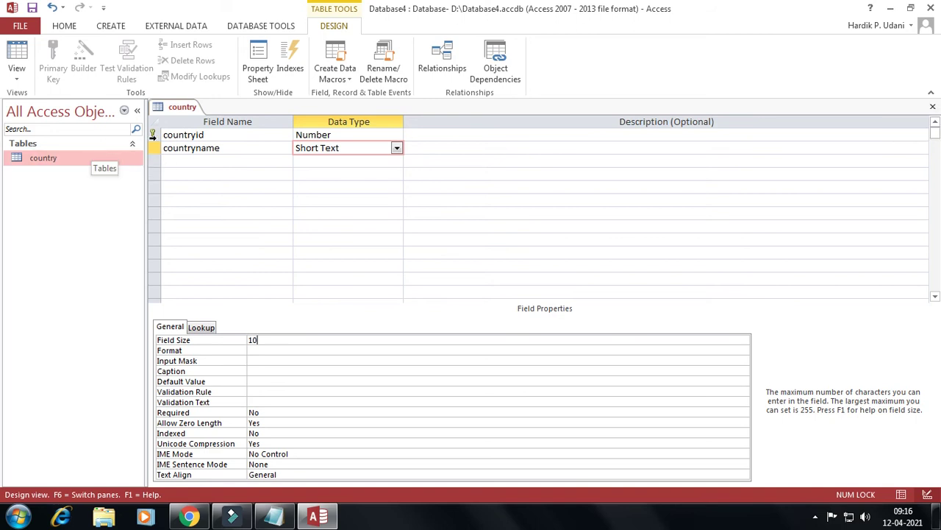
{"action": "left_click", "coordinate": [932, 108]}
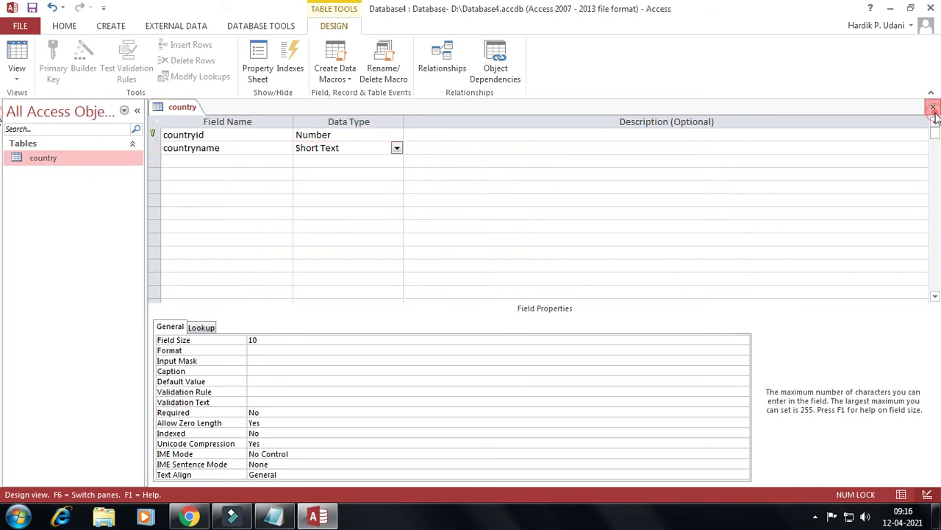
{"action": "left_click", "coordinate": [423, 296]}
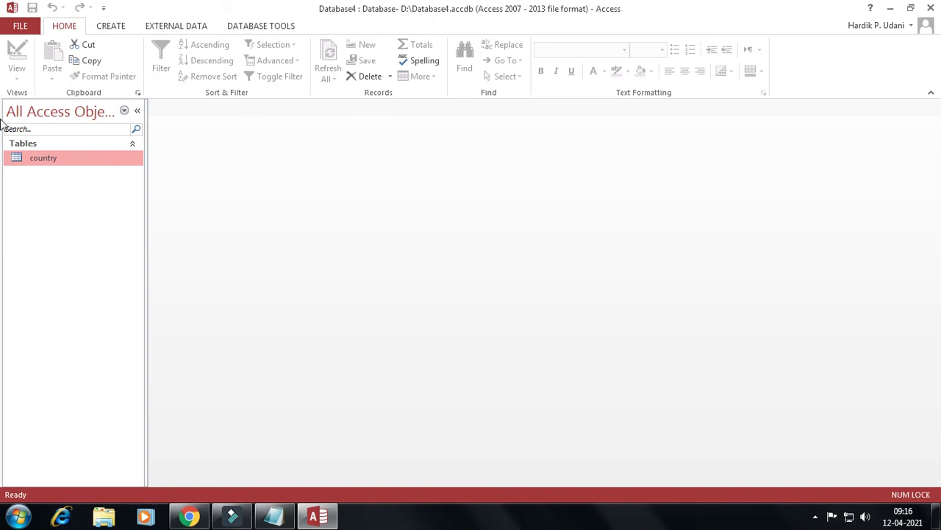
- Start a new table in design view with a stateid field of data type Number
{"action": "left_click", "coordinate": [104, 29]}
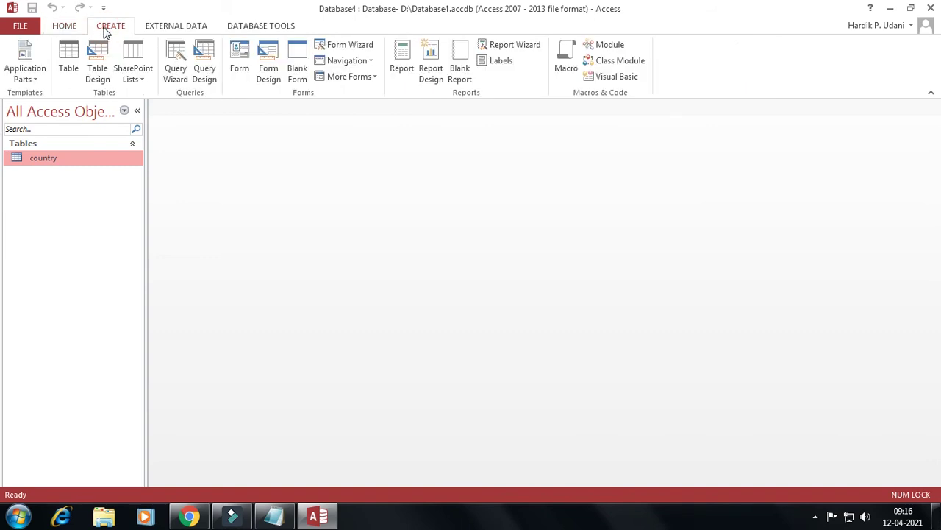
{"action": "left_click", "coordinate": [98, 65]}
{"action": "type", "text": "stateid"}
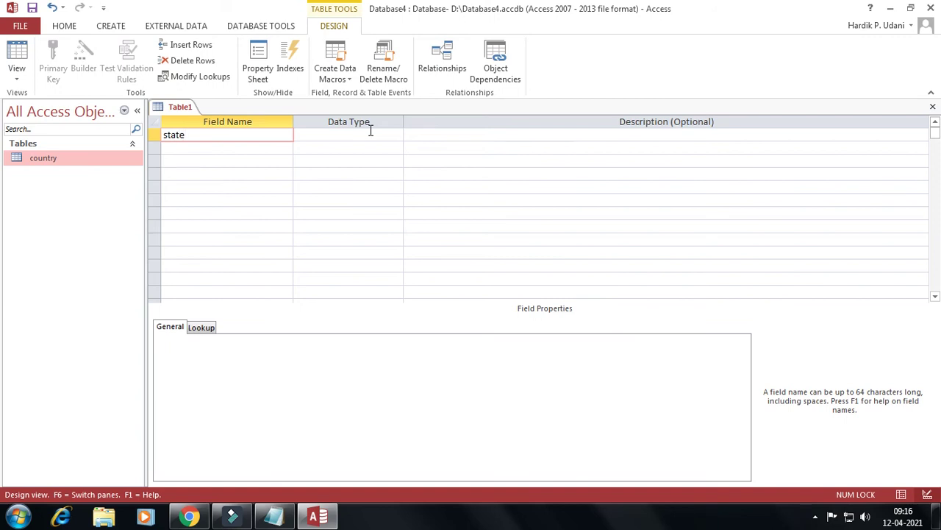
{"action": "key", "text": "Tab"}
{"action": "type", "text": "Number"}
{"action": "key", "text": "Tab"}
{"action": "key", "text": "Tab"}
- Add a statename field as Short Text with field size 10
{"action": "type", "text": "statename"}
{"action": "key", "text": "Tab"}
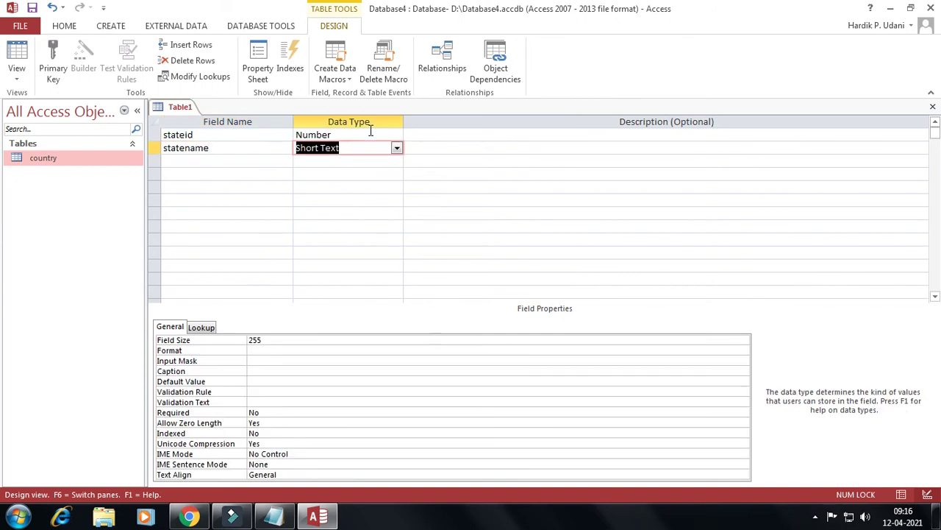
{"action": "left_click", "coordinate": [282, 339]}
{"action": "type", "text": "10"}
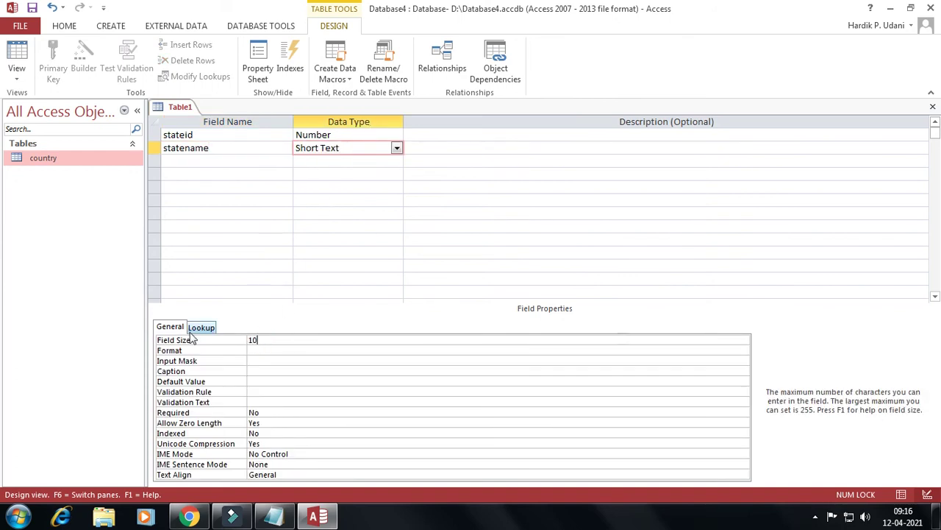
- Add a countryid field with data type Number below statename
{"action": "left_click", "coordinate": [173, 160]}
{"action": "type", "text": "countr"}
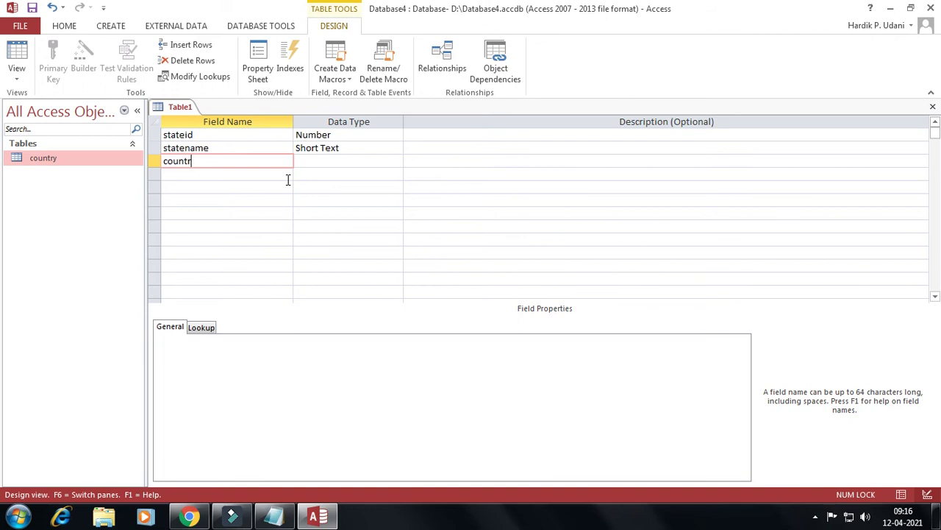
{"action": "type", "text": "yid"}
{"action": "key", "text": "Tab"}
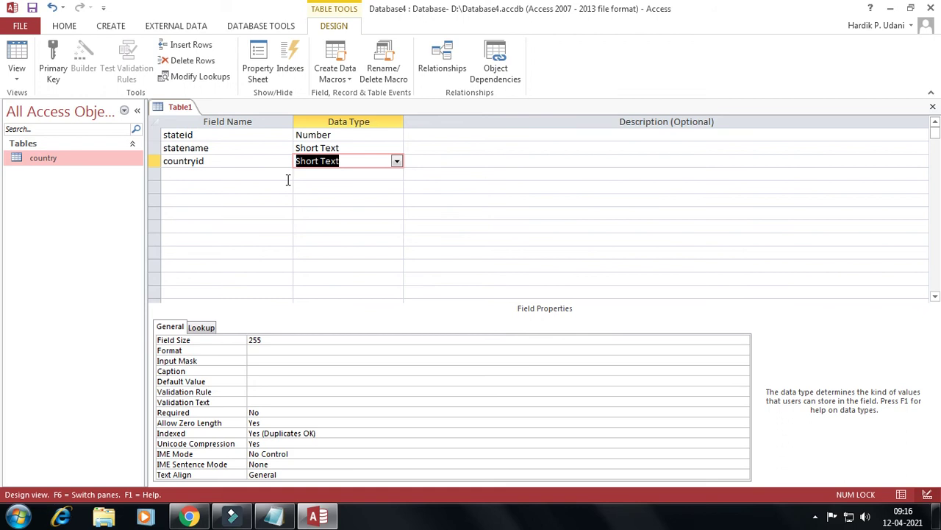
{"action": "type", "text": "n"}
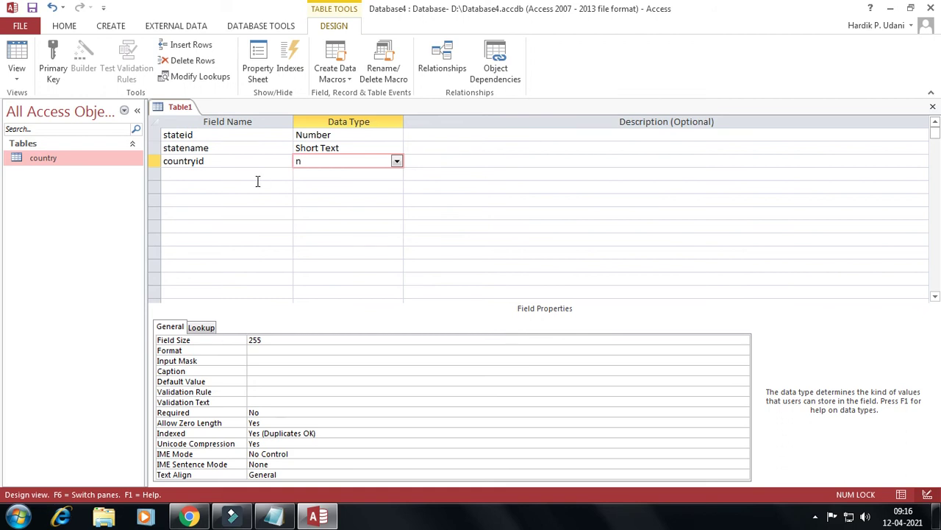
{"action": "key", "text": "Escape"}
{"action": "type", "text": "n"}
{"action": "left_click", "coordinate": [932, 107]}
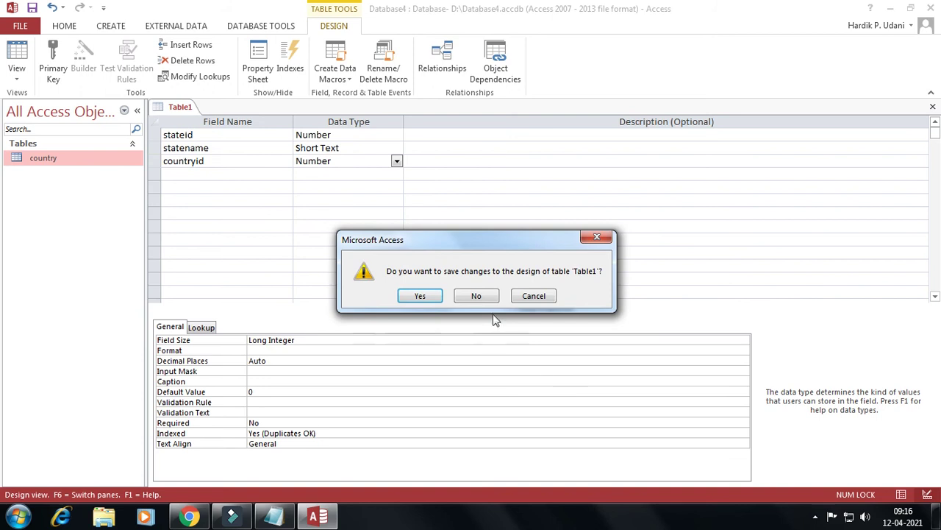
{"action": "left_click", "coordinate": [433, 301]}
{"action": "type", "text": "state"}
{"action": "left_click", "coordinate": [471, 205]}
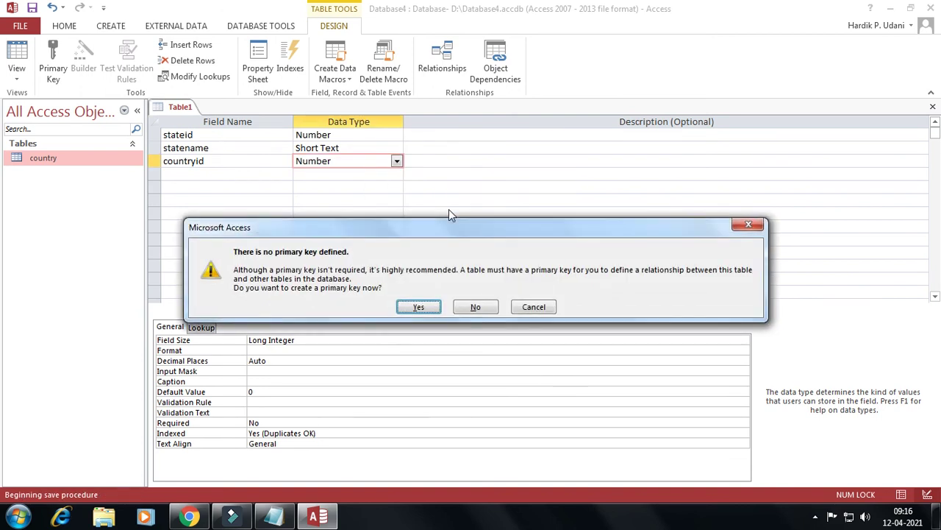
{"action": "key", "text": "Escape"}
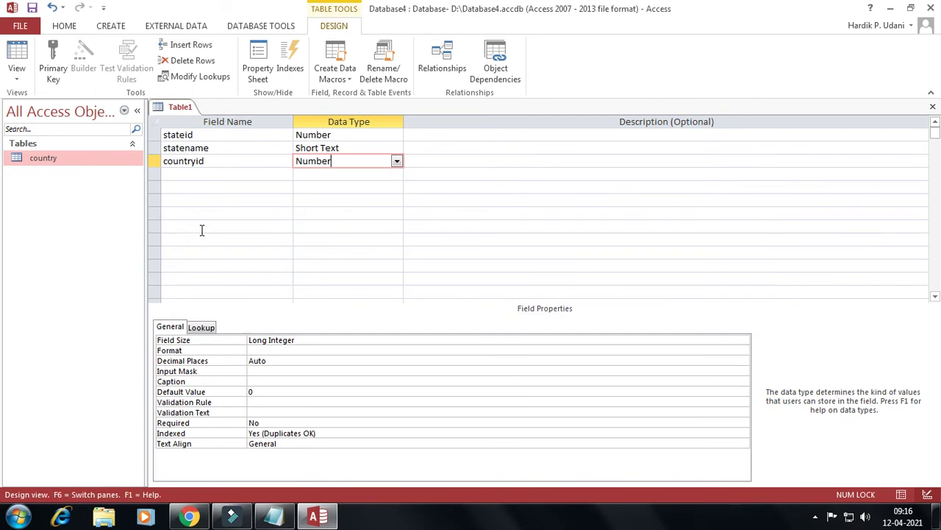
- Make stateid the primary key, and close the table, saving it as state
{"action": "right_click", "coordinate": [154, 135]}
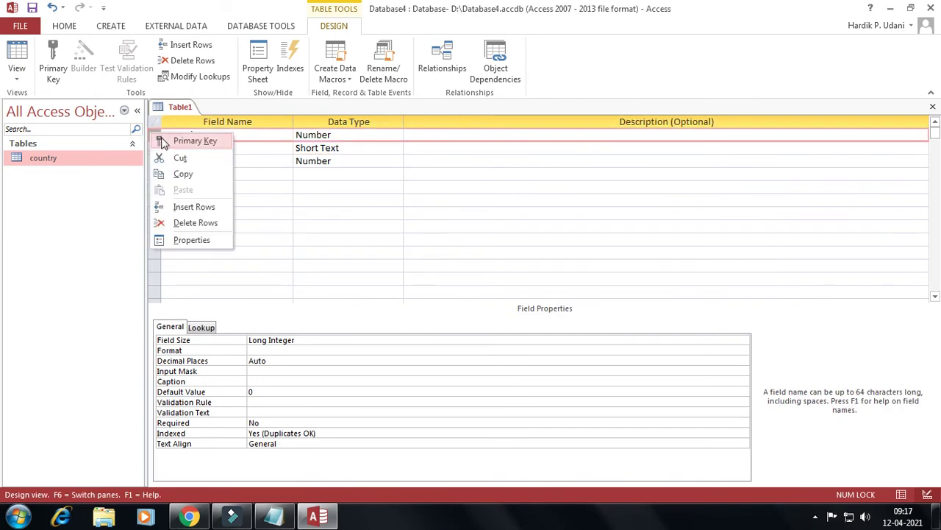
{"action": "left_click", "coordinate": [163, 142]}
{"action": "left_click", "coordinate": [933, 107]}
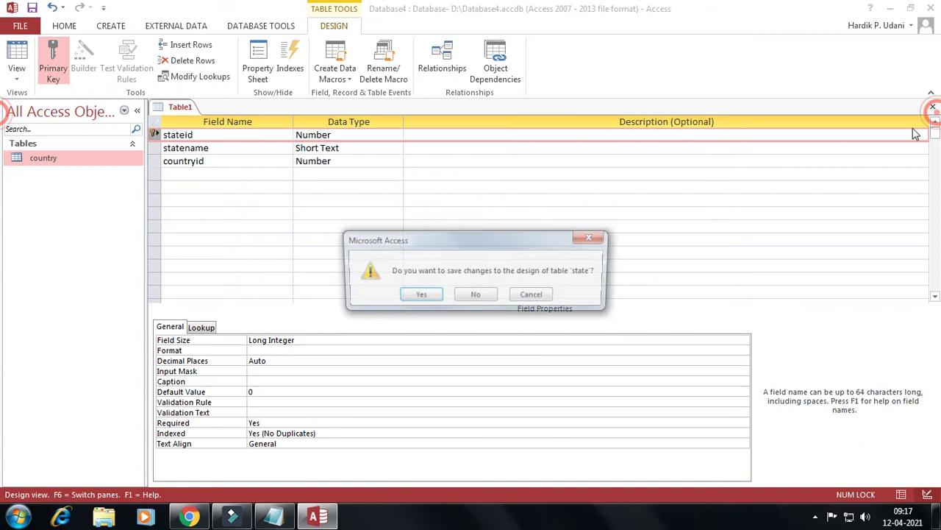
{"action": "left_click", "coordinate": [404, 296]}
{"action": "type", "text": "sta"}
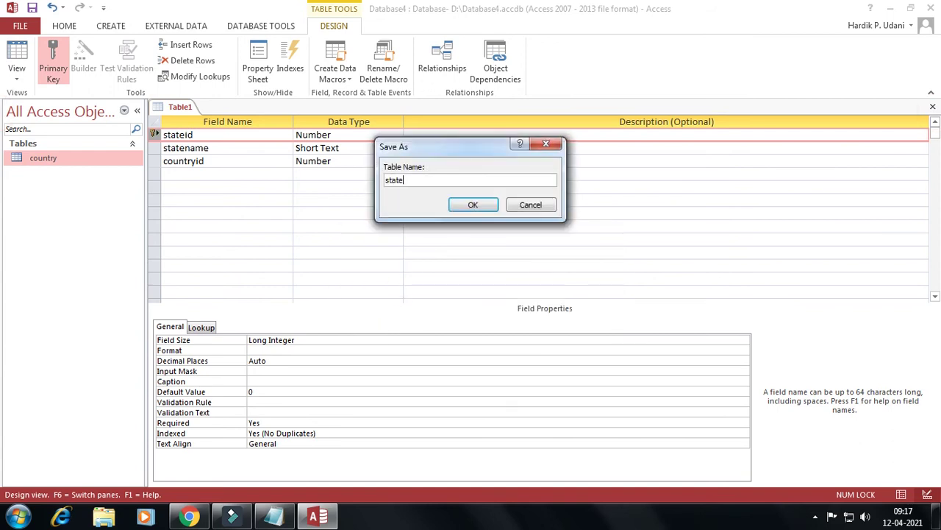
{"action": "type", "text": "te"}
{"action": "key", "text": "Return"}
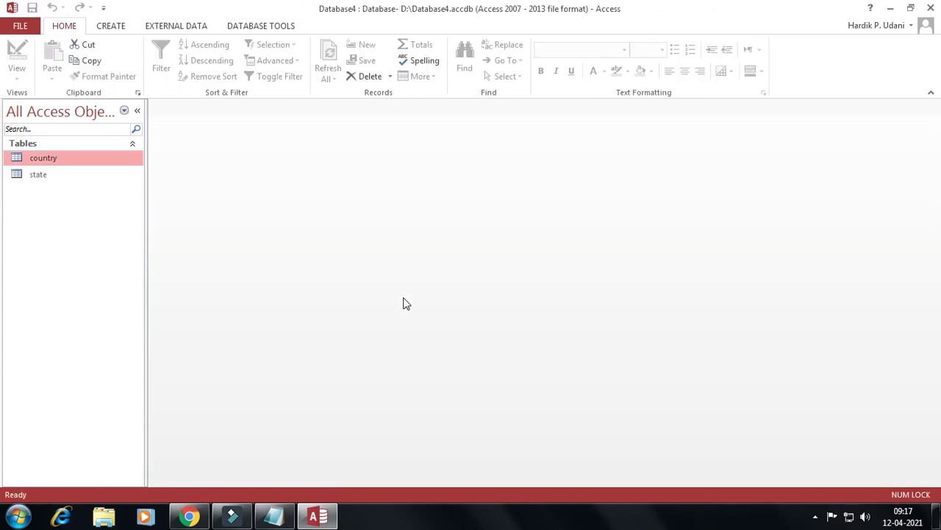
- Start another new table in design view with a cityid field of data type Number
{"action": "left_click", "coordinate": [126, 25]}
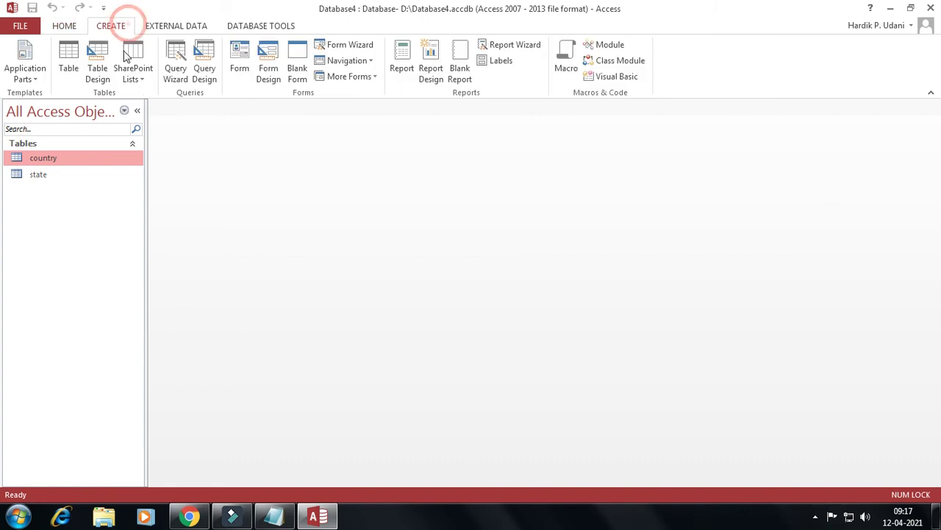
{"action": "left_click", "coordinate": [97, 66]}
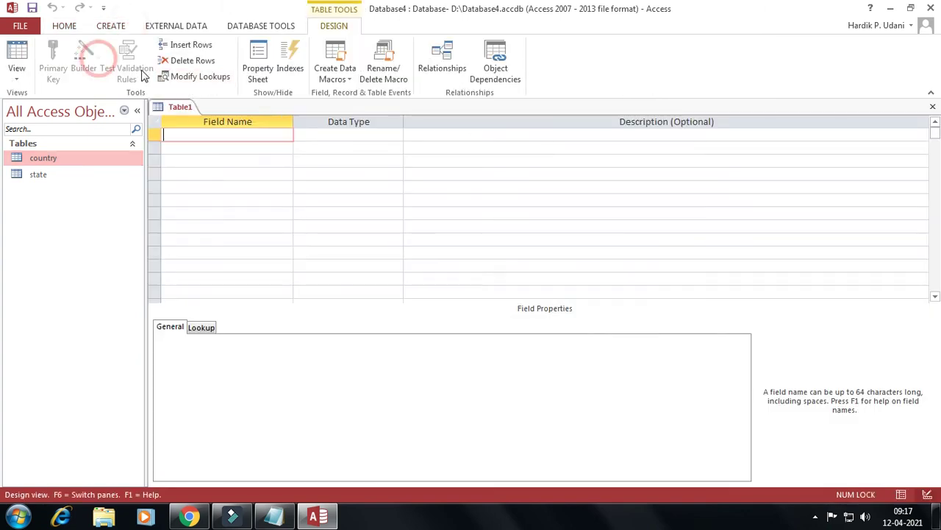
{"action": "type", "text": "cityid"}
{"action": "key", "text": "Tab"}
{"action": "type", "text": "n"}
{"action": "key", "text": "Return"}
{"action": "key", "text": "Return"}
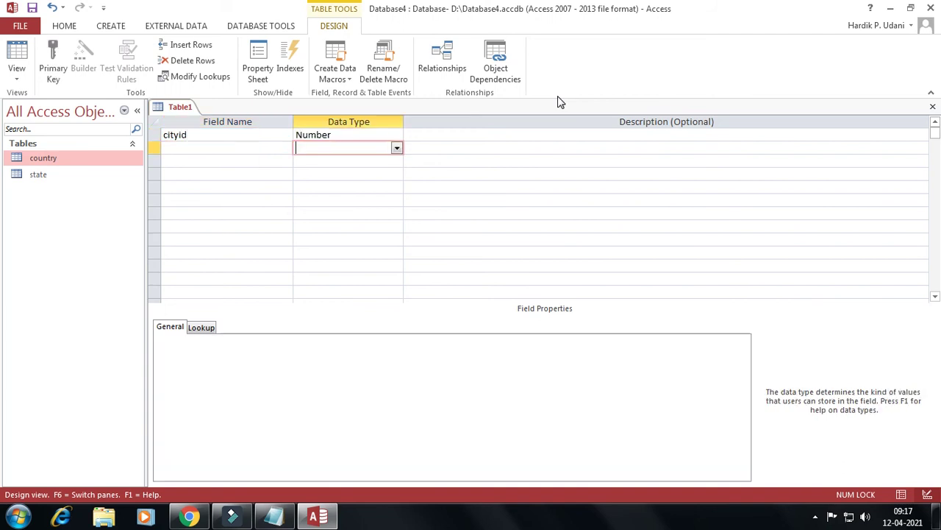
- Add a cityname field as Short Text with field size 10
{"action": "type", "text": "cityname"}
{"action": "key", "text": "Tab"}
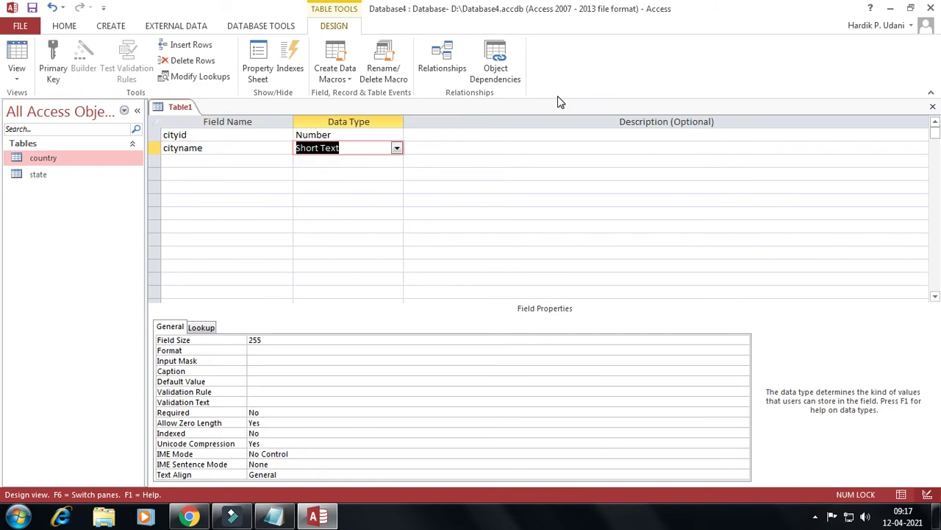
{"action": "double_click", "coordinate": [255, 340]}
{"action": "type", "text": "10"}
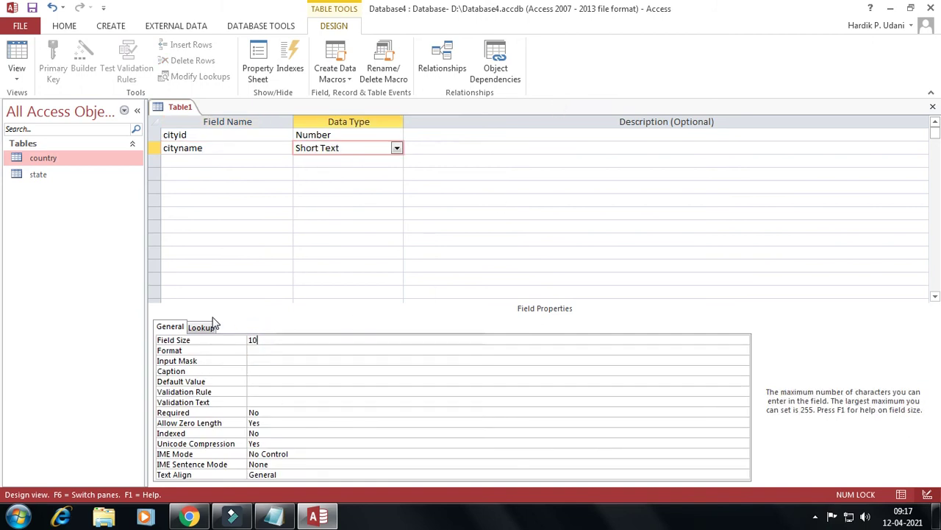
- Add a stateid field with data type Number below cityname
{"action": "left_click", "coordinate": [180, 160]}
{"action": "type", "text": "state"}
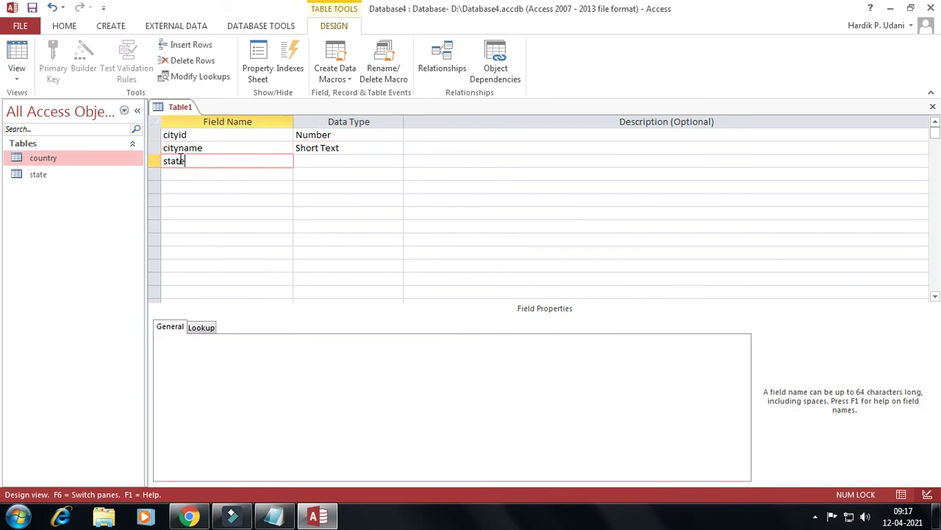
{"action": "type", "text": "id"}
{"action": "key", "text": "Tab"}
{"action": "type", "text": "n"}
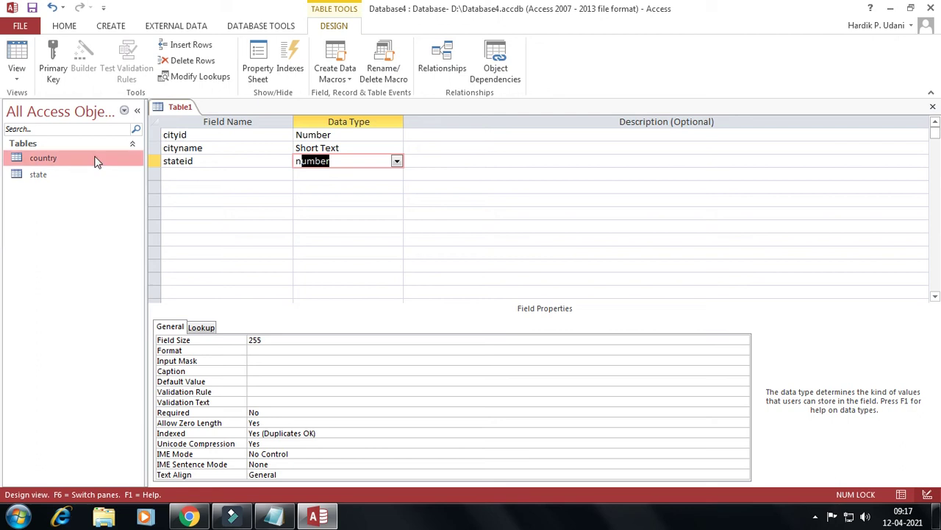
- Make cityid the primary key, and close the table, saving it as city
{"action": "right_click", "coordinate": [153, 134]}
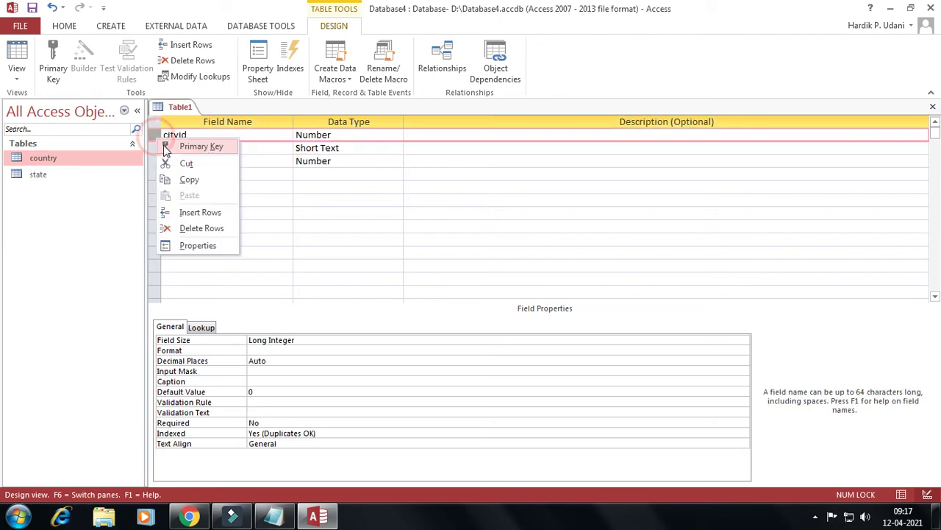
{"action": "left_click", "coordinate": [166, 147]}
{"action": "left_click", "coordinate": [932, 106]}
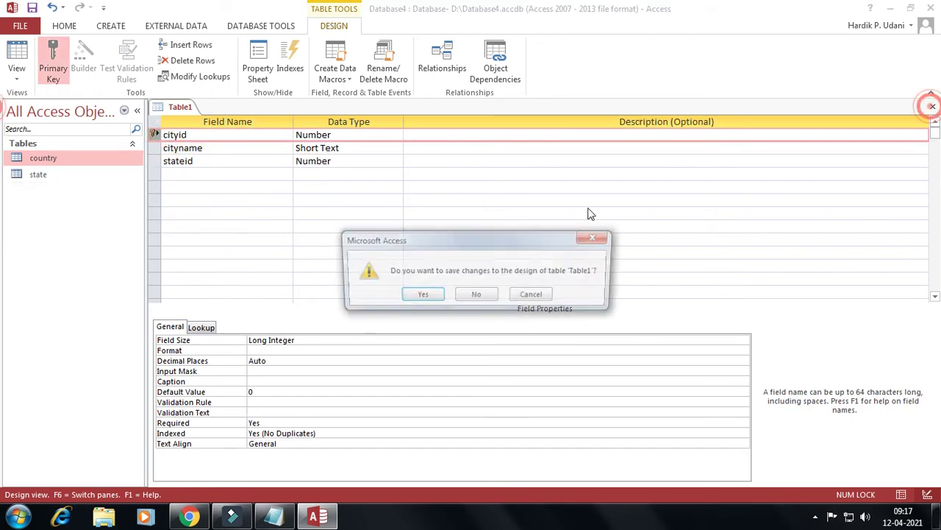
{"action": "left_click", "coordinate": [424, 294]}
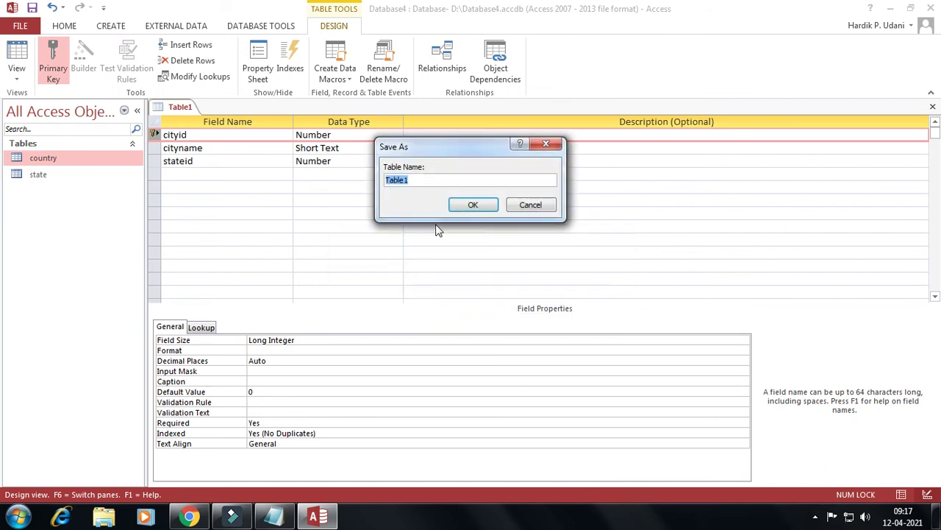
{"action": "type", "text": "city"}
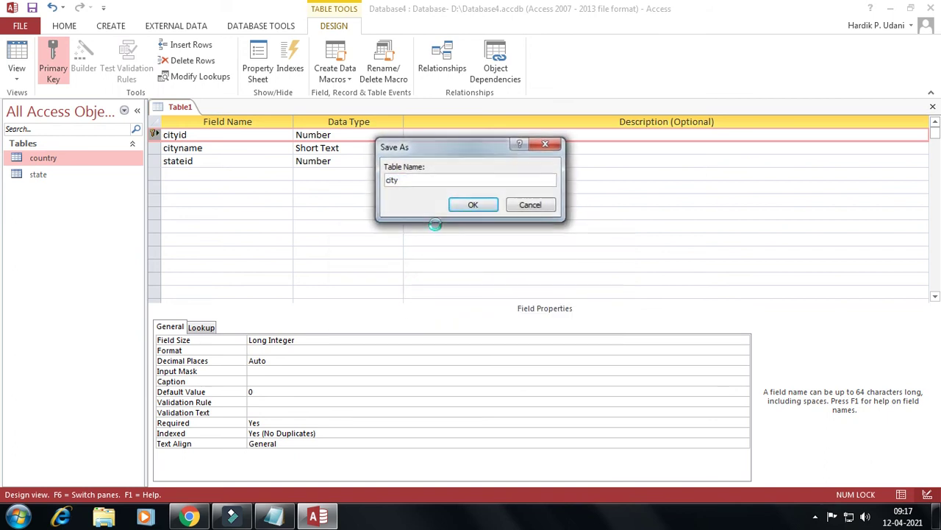
- Finish saving the city table, and enter the record countryid 1, india in the country table
{"action": "key", "text": "Return"}
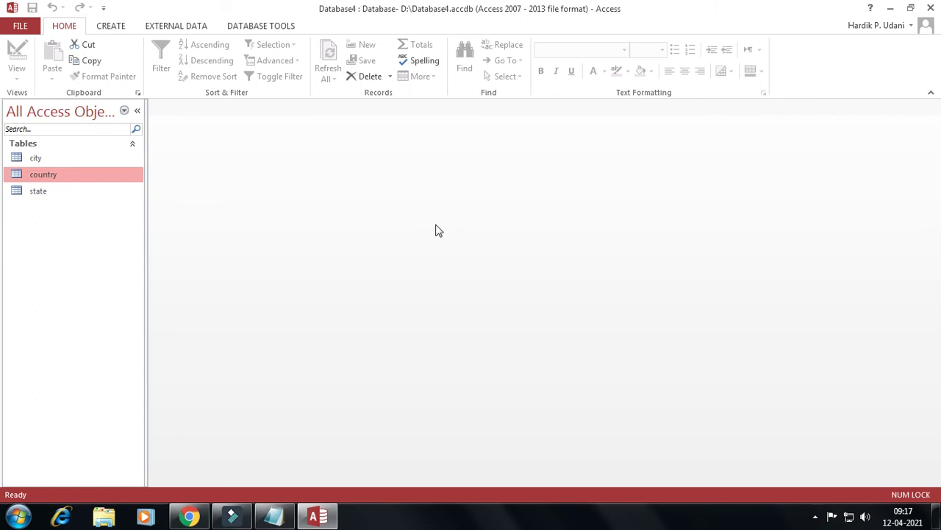
{"action": "double_click", "coordinate": [42, 179]}
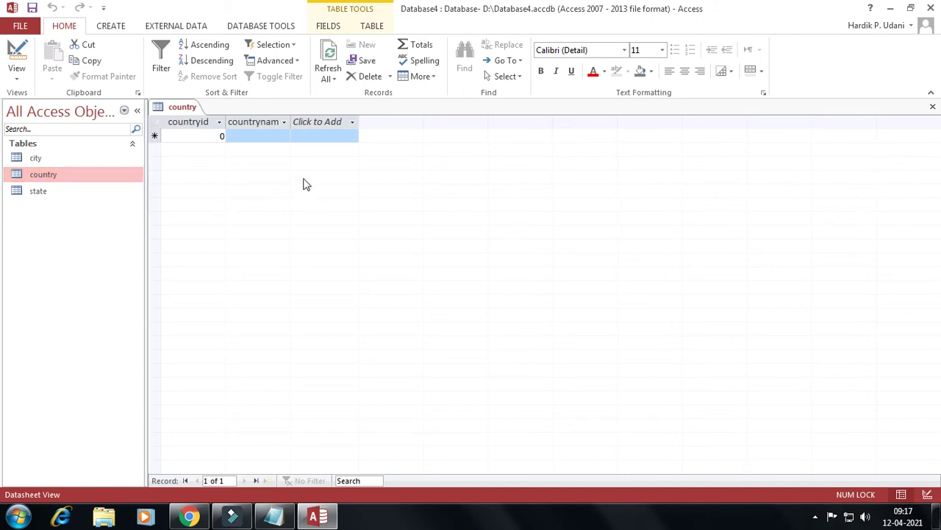
{"action": "left_click", "coordinate": [221, 132]}
{"action": "type", "text": "1"}
{"action": "key", "text": "Tab"}
{"action": "type", "text": "india"}
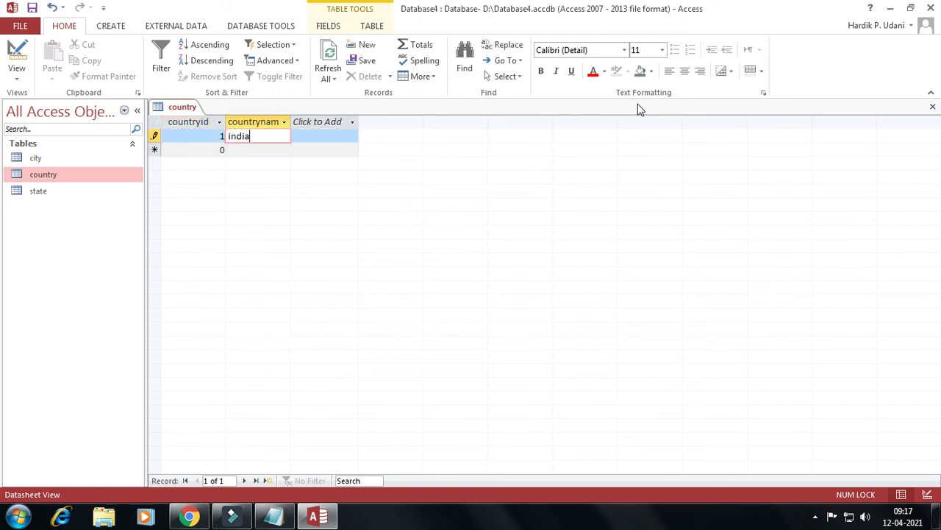
{"action": "key", "text": "Tab"}
- Add two more records to the country table: 2 america and 3 japan
{"action": "type", "text": "2"}
{"action": "key", "text": "Tab"}
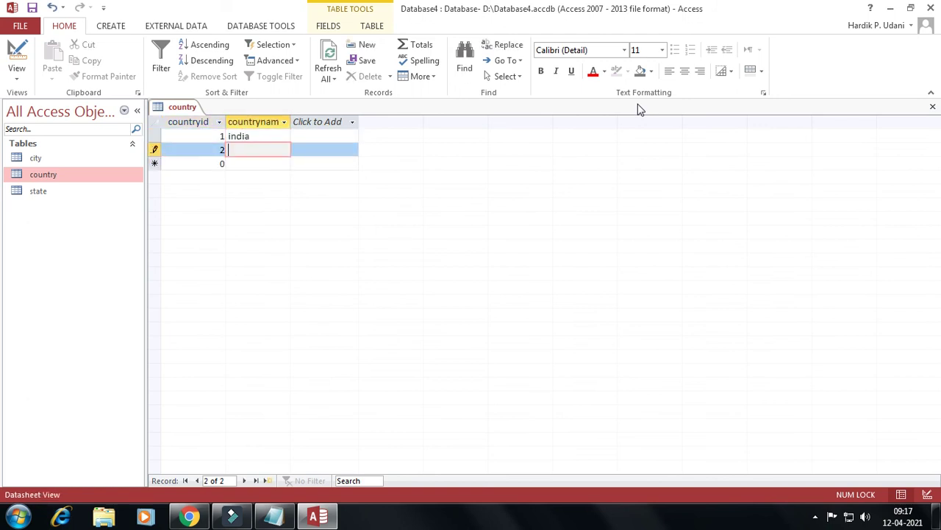
{"action": "type", "text": "america"}
{"action": "key", "text": "Tab"}
{"action": "type", "text": "3"}
{"action": "key", "text": "Tab"}
{"action": "type", "text": "japan"}
{"action": "key", "text": "BackSpace"}
{"action": "key", "text": "BackSpace"}
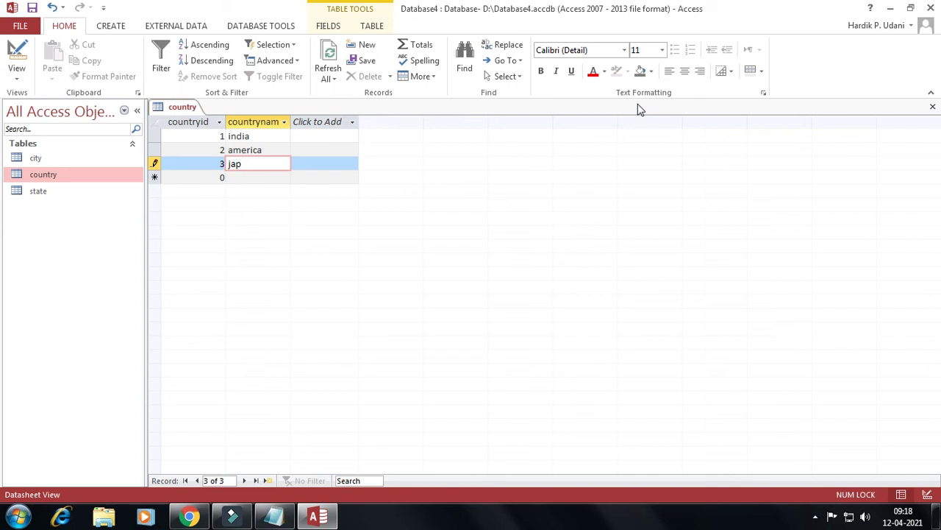
{"action": "key", "text": "Down"}
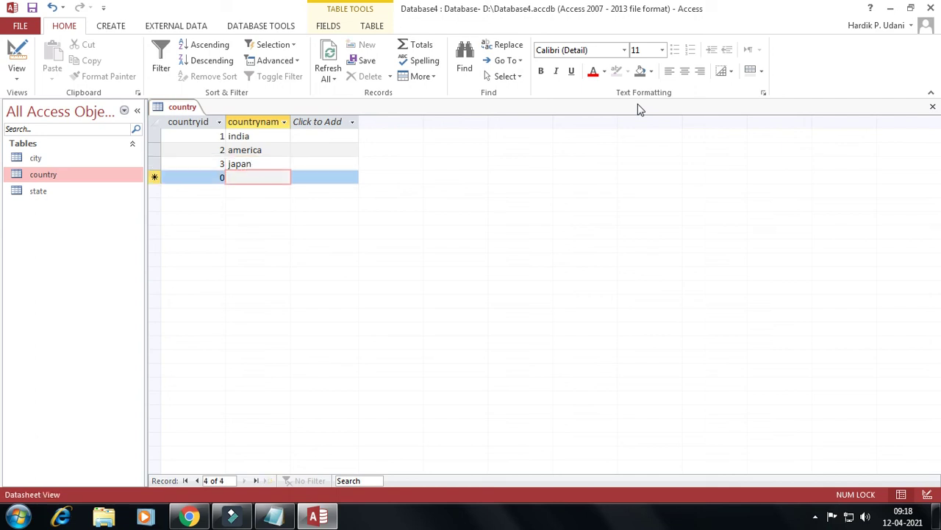
- Add the country records 4 china and 5 russia, and close the country table
{"action": "key", "text": "shift+Tab"}
{"action": "type", "text": "4"}
{"action": "key", "text": "Tab"}
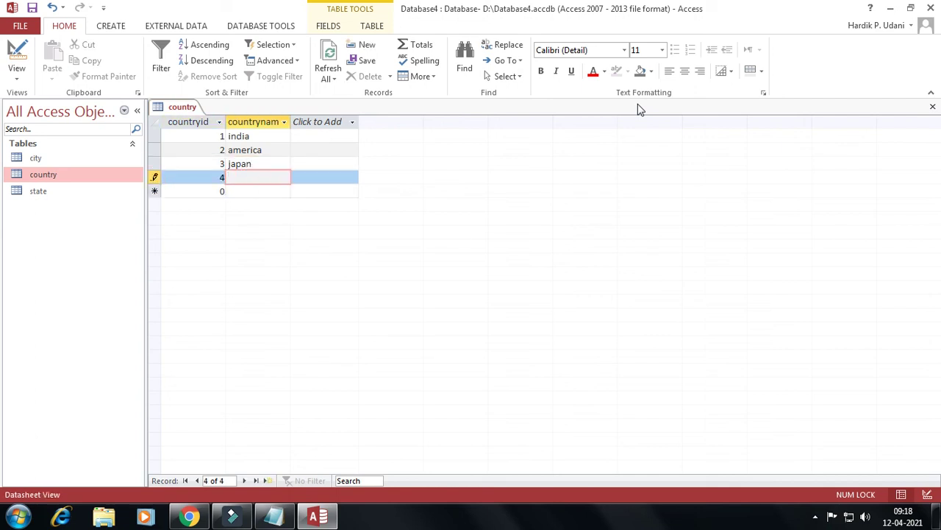
{"action": "type", "text": "china"}
{"action": "key", "text": "Tab"}
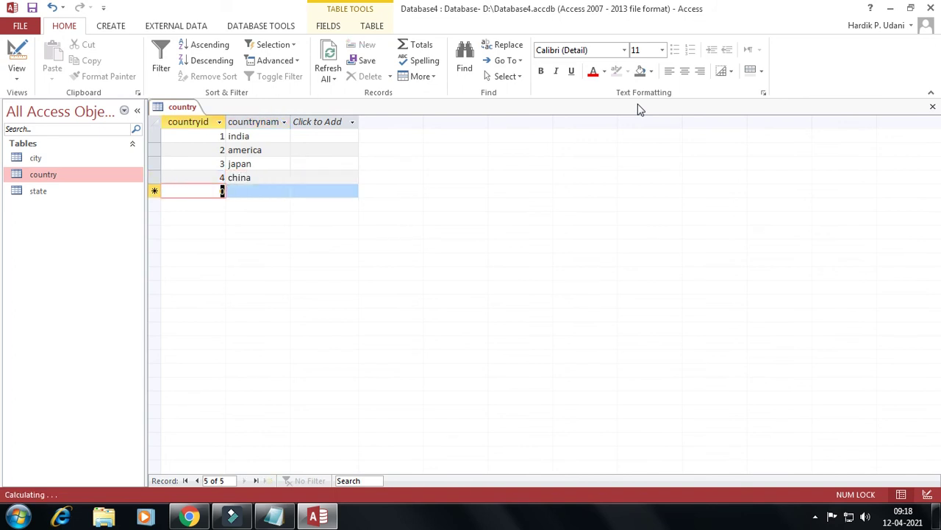
{"action": "type", "text": "5"}
{"action": "key", "text": "Tab"}
{"action": "type", "text": "rusiia"}
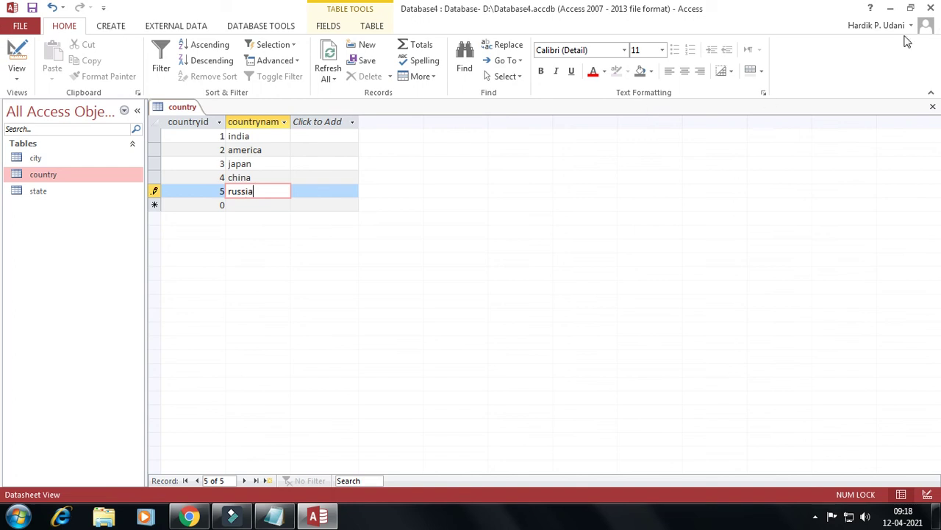
{"action": "left_click", "coordinate": [932, 107]}
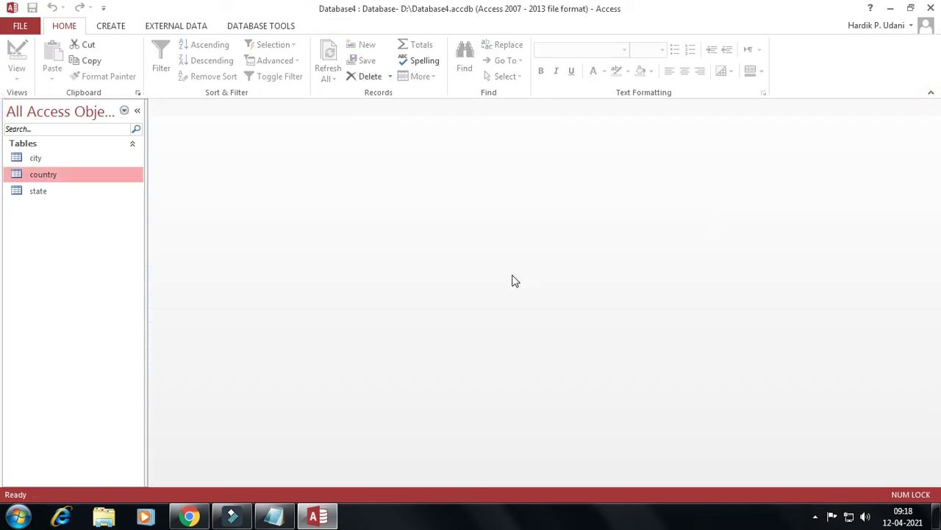
- Open the state table and enter its first record: stateid 1, gujarat, countryid 1
{"action": "double_click", "coordinate": [51, 192]}
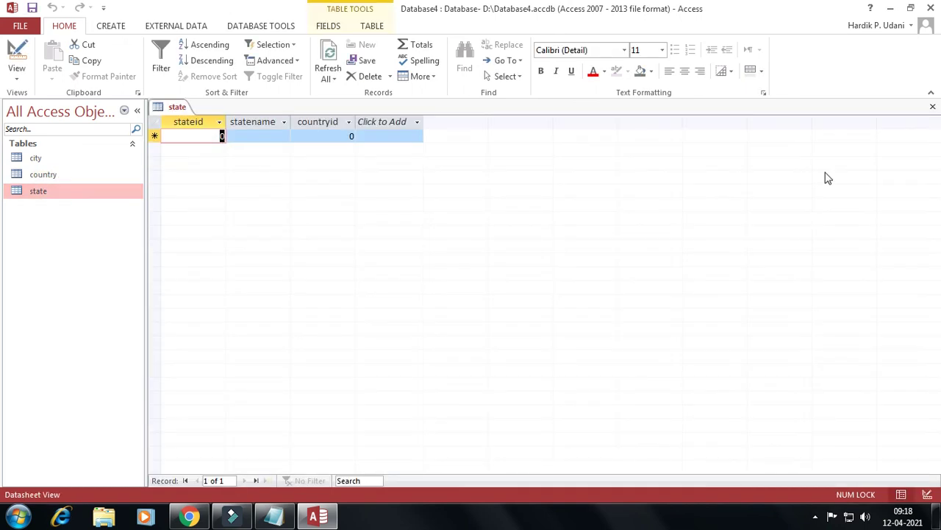
{"action": "type", "text": "1"}
{"action": "key", "text": "Tab"}
{"action": "type", "text": "gujarat"}
{"action": "key", "text": "Tab"}
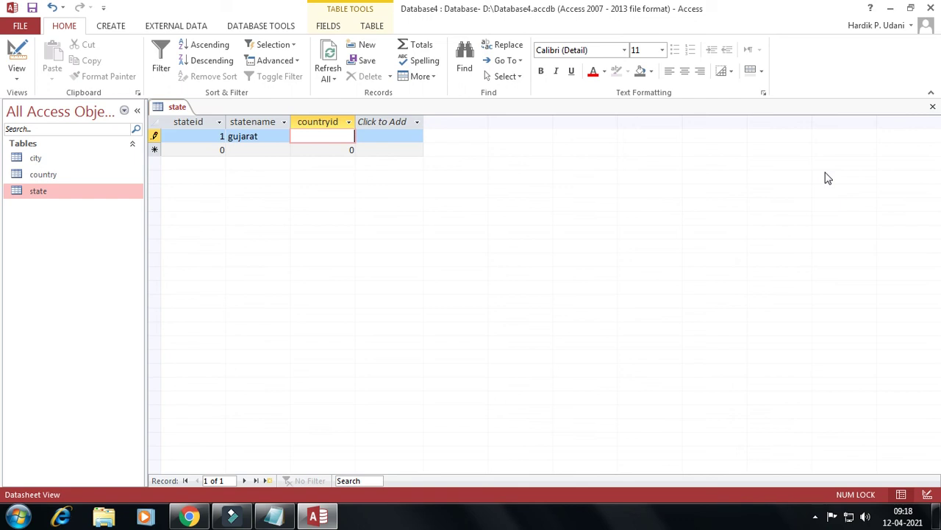
{"action": "key", "text": "Down"}
{"action": "key", "text": "Left"}
{"action": "key", "text": "Left"}
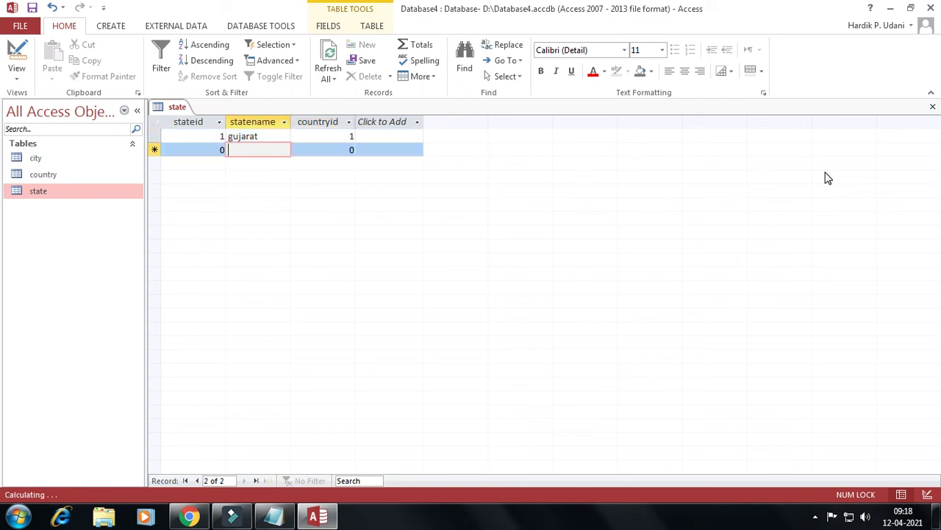
- Add the state record with stateid 2, statename maharashtr and countryid 1
{"action": "type", "text": "2"}
{"action": "key", "text": "Tab"}
{"action": "type", "text": "maharash"}
{"action": "key", "text": "Tab"}
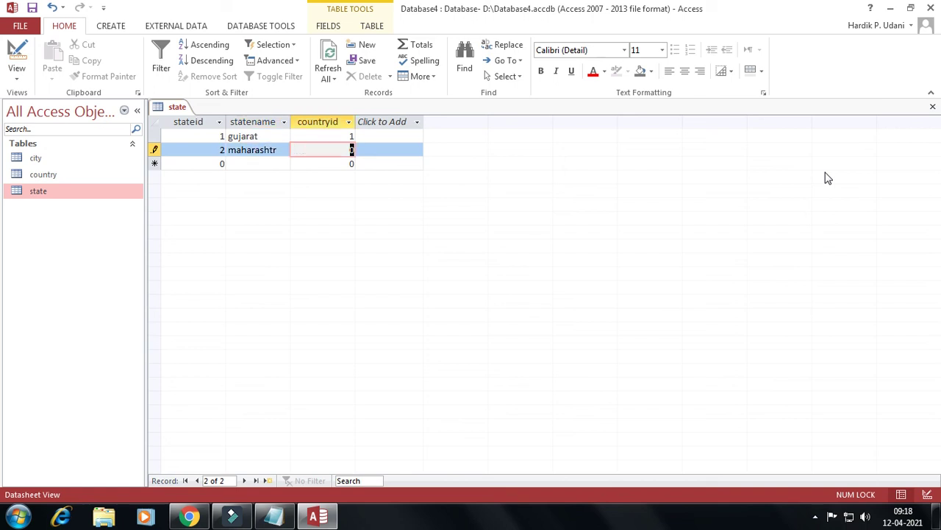
{"action": "type", "text": "1"}
{"action": "key", "text": "Down"}
{"action": "key", "text": "Left"}
{"action": "key", "text": "Left"}
- Add the state record with stateid 3, statename up and countryid 1
{"action": "type", "text": "3"}
{"action": "key", "text": "Tab"}
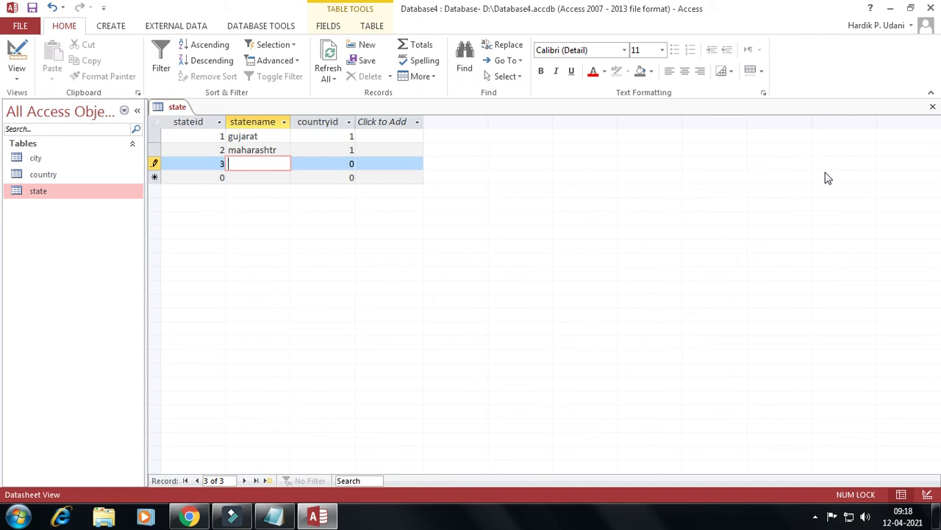
{"action": "type", "text": "up"}
{"action": "key", "text": "Tab"}
{"action": "type", "text": "1"}
{"action": "key", "text": "Down"}
{"action": "key", "text": "Left"}
{"action": "key", "text": "Left"}
- Add the state record with stateid 4, statename mp and countryid 1, and close the state table
{"action": "type", "text": "4"}
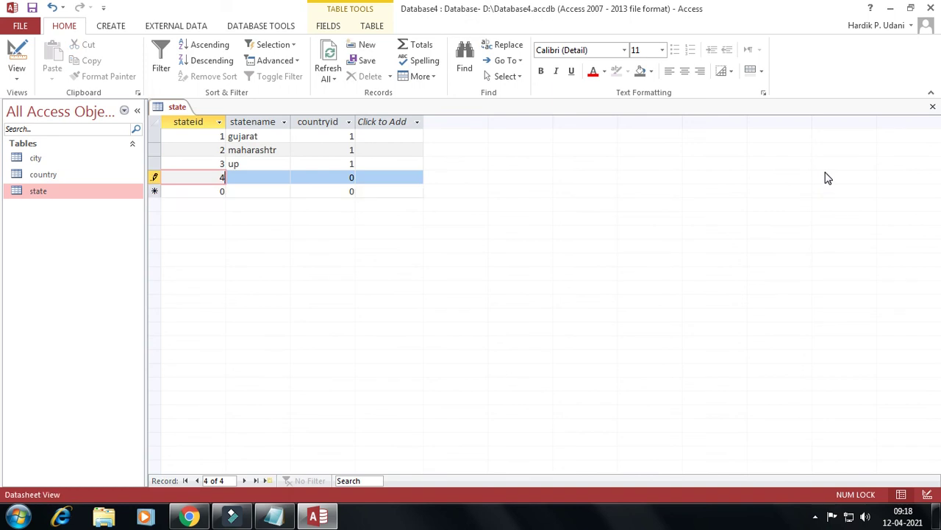
{"action": "key", "text": "Tab"}
{"action": "type", "text": "mp"}
{"action": "key", "text": "Tab"}
{"action": "type", "text": "1"}
{"action": "left_click", "coordinate": [932, 106]}
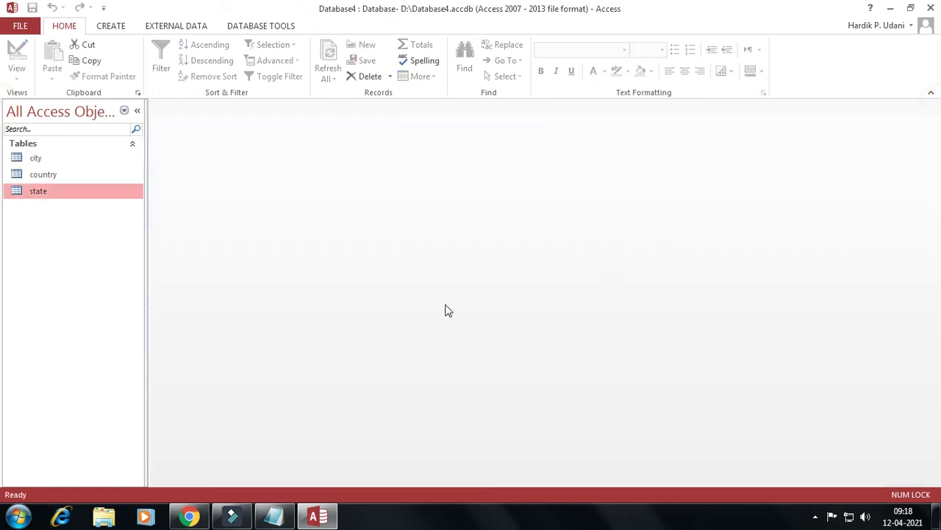
- Open the city table and enter its first record: cityid 1, morbi, stateid 1
{"action": "double_click", "coordinate": [37, 157]}
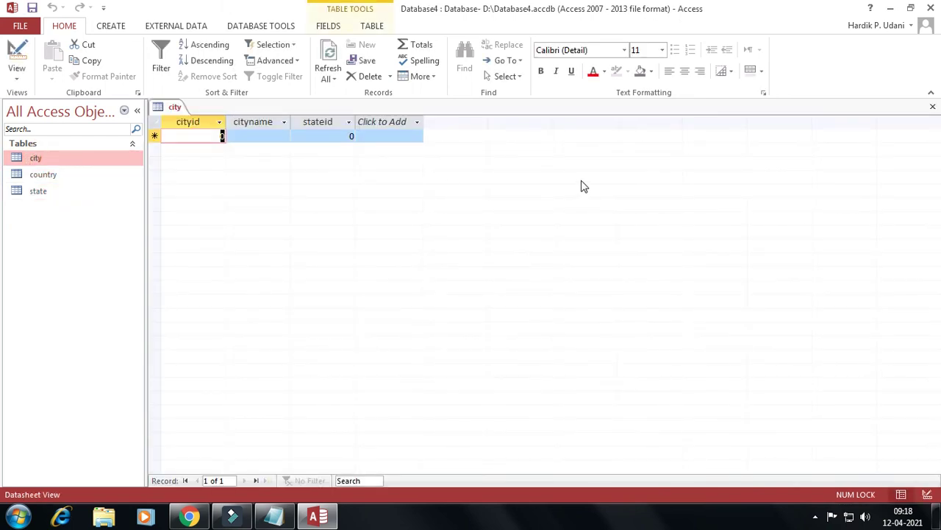
{"action": "type", "text": "1"}
{"action": "key", "text": "Tab"}
{"action": "type", "text": "morbi"}
{"action": "key", "text": "Tab"}
{"action": "type", "text": "1"}
{"action": "key", "text": "Tab"}
- Add the city record with cityid 2, cityname rajkot and stateid 1
{"action": "type", "text": "2"}
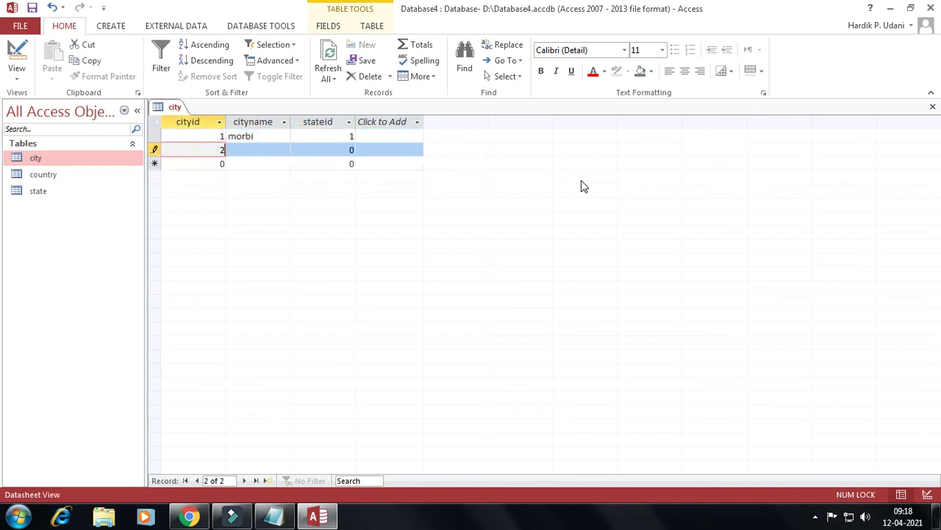
{"action": "key", "text": "Tab"}
{"action": "type", "text": "rajkot"}
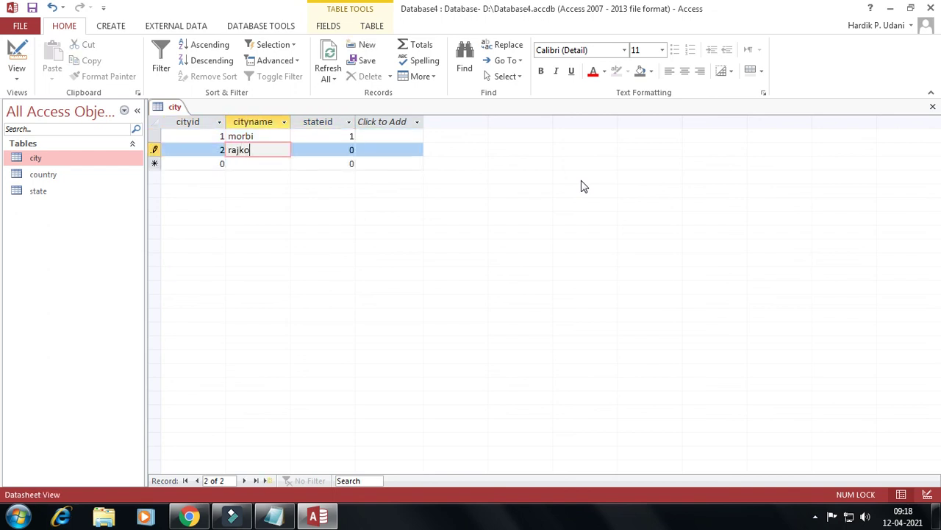
{"action": "key", "text": "Tab"}
{"action": "type", "text": "1"}
{"action": "key", "text": "Down"}
{"action": "key", "text": "Left"}
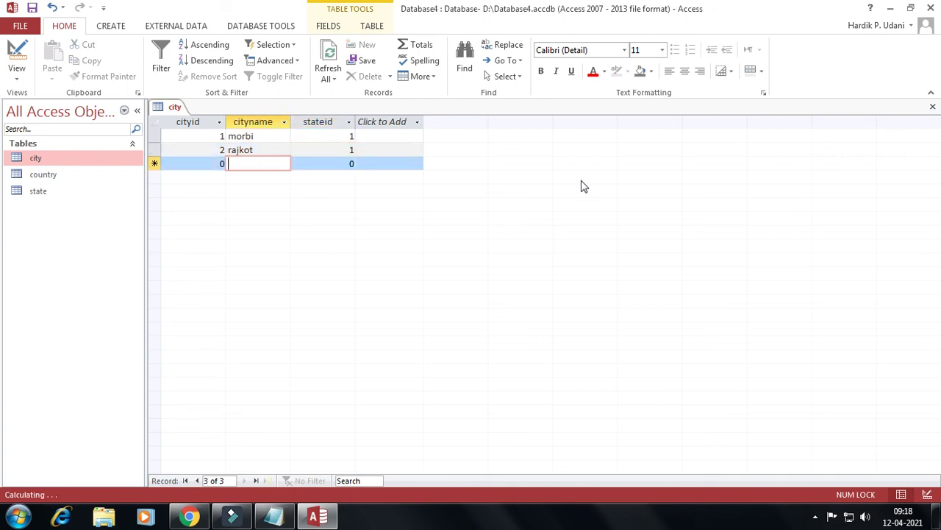
{"action": "key", "text": "Left"}
- Add the city record with cityid 3, cityname jamnagar and stateid 1, and close the city table
{"action": "type", "text": "3"}
{"action": "key", "text": "Tab"}
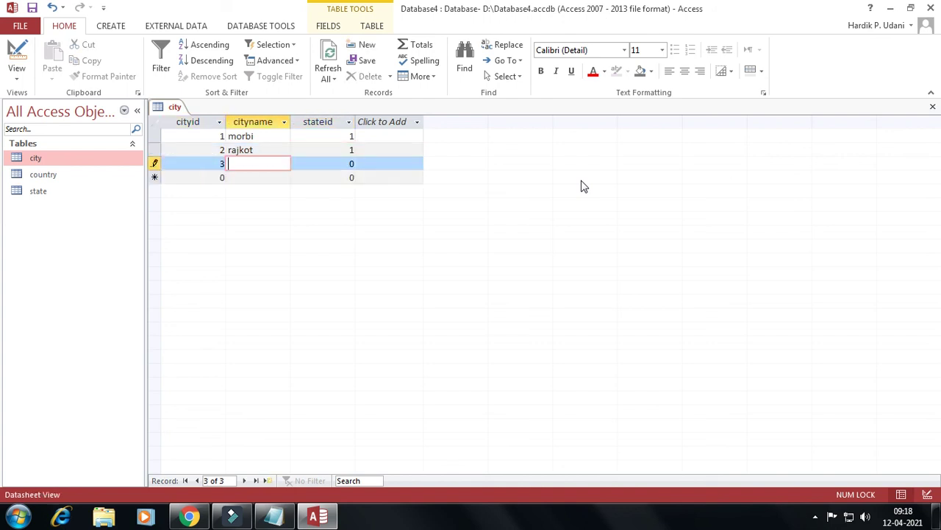
{"action": "type", "text": "jamnagar"}
{"action": "key", "text": "Tab"}
{"action": "type", "text": "1"}
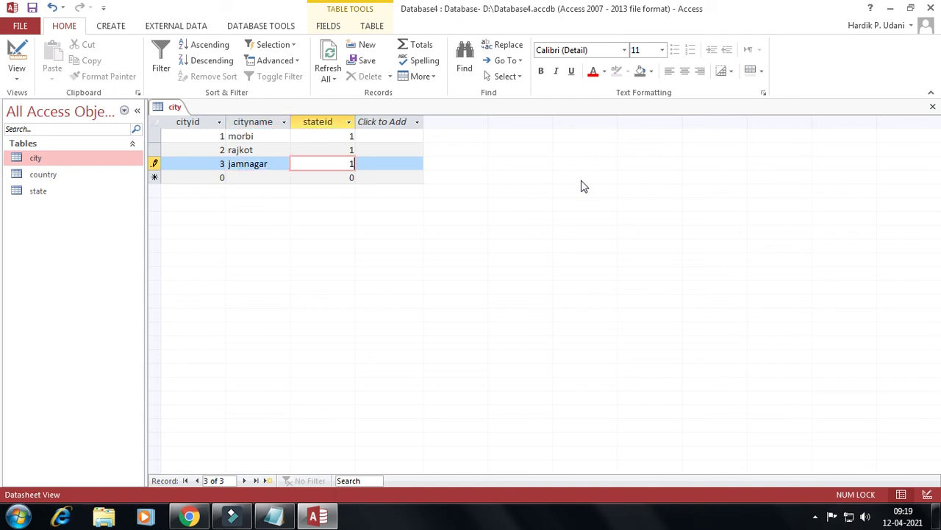
{"action": "left_click", "coordinate": [932, 109]}
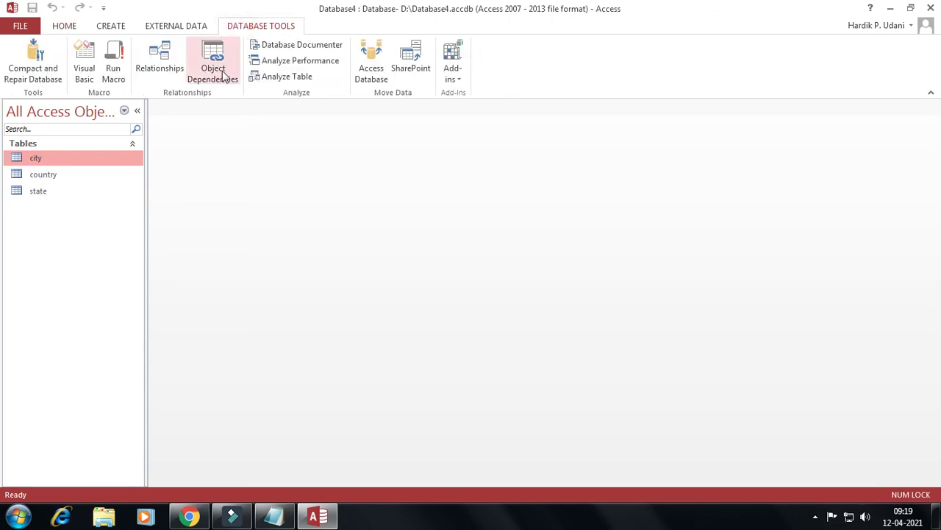
- Open the database relationships and add the country, state and city tables to the diagram, in that order
{"action": "left_click", "coordinate": [161, 60]}
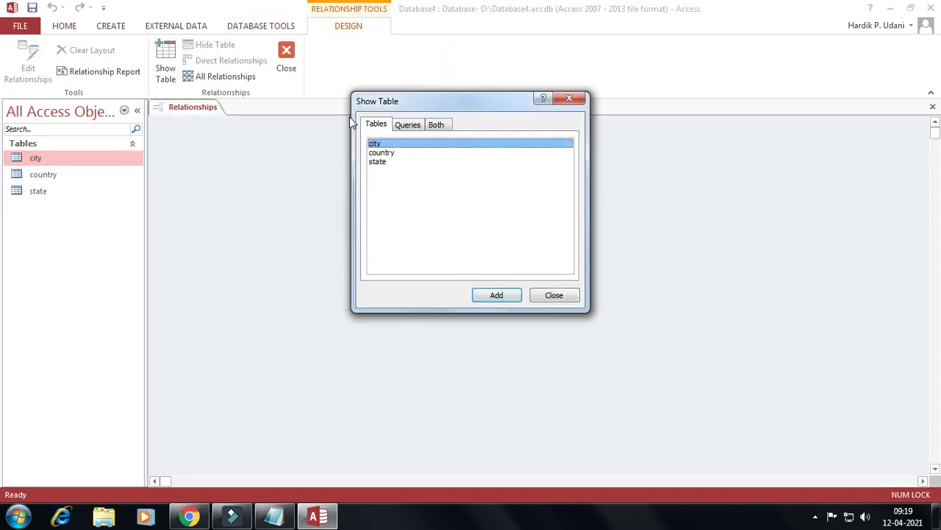
{"action": "left_click", "coordinate": [379, 152]}
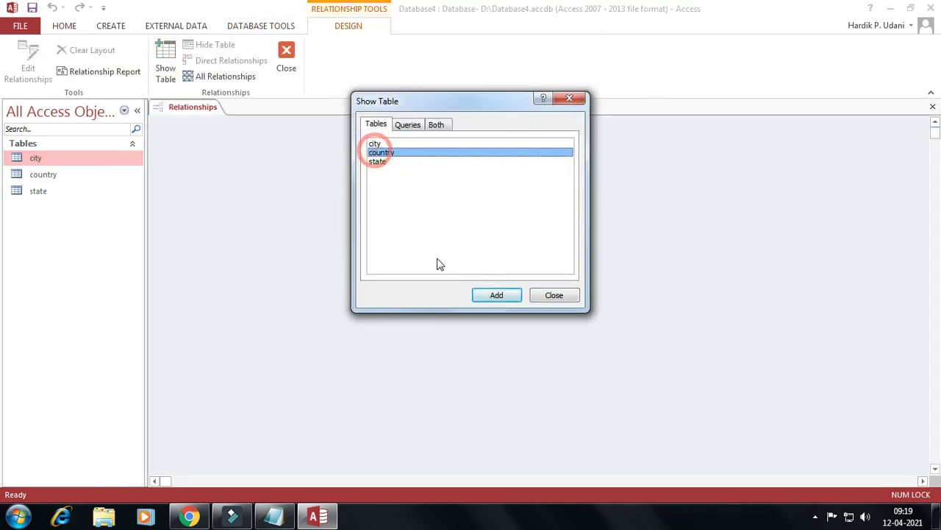
{"action": "left_click", "coordinate": [494, 295]}
{"action": "left_click", "coordinate": [379, 161]}
{"action": "left_click", "coordinate": [496, 295]}
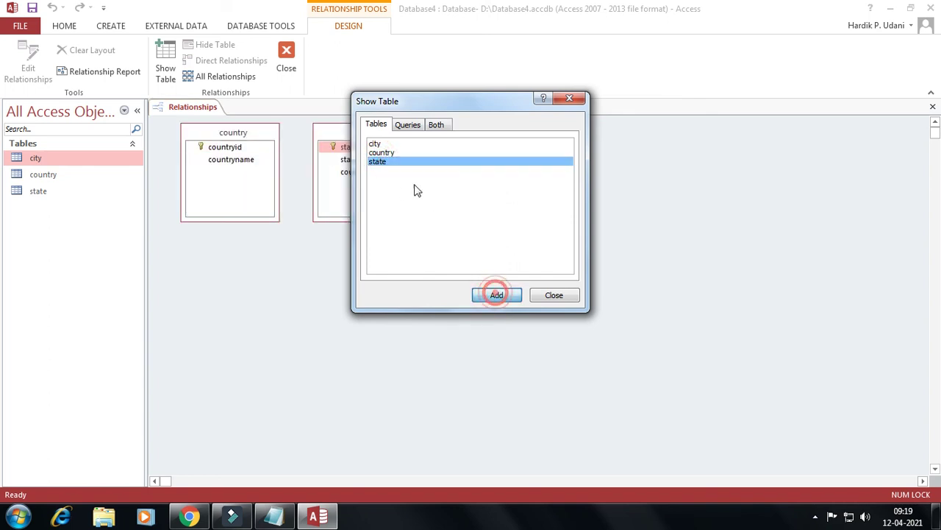
{"action": "left_click", "coordinate": [384, 144]}
{"action": "left_click", "coordinate": [487, 293]}
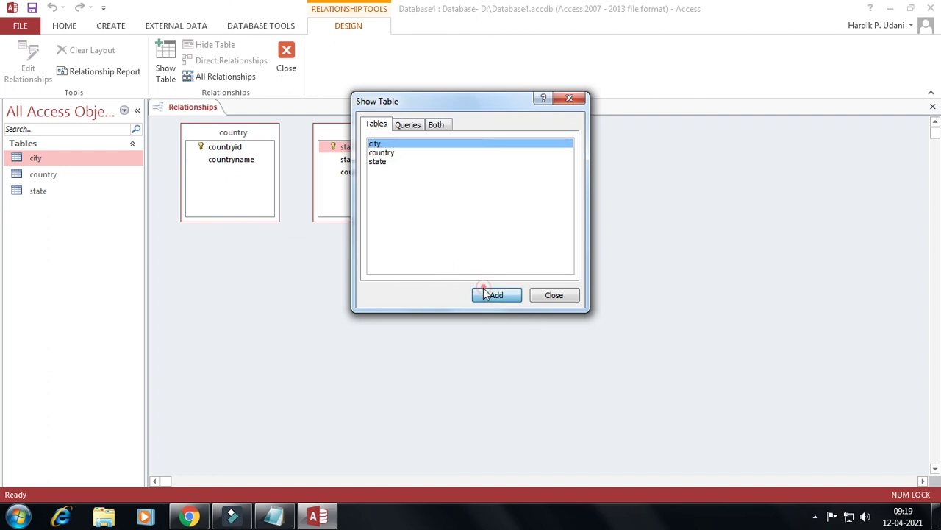
{"action": "left_click", "coordinate": [544, 294]}
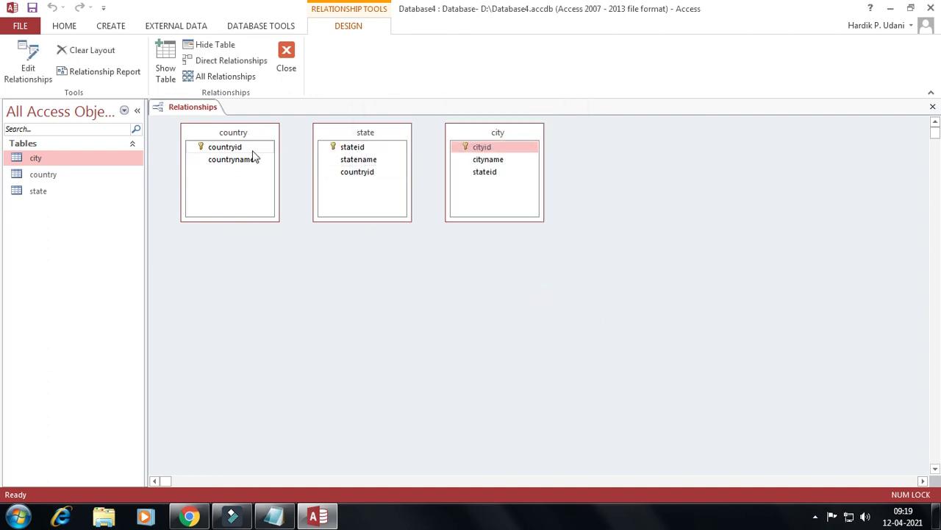
- Create relationships from countryid in country to countryid in state, and from stateid in state to stateid in city
{"action": "left_click_drag", "start_coordinate": [240, 148], "coordinate": [350, 180]}
{"action": "left_click", "coordinate": [558, 142]}
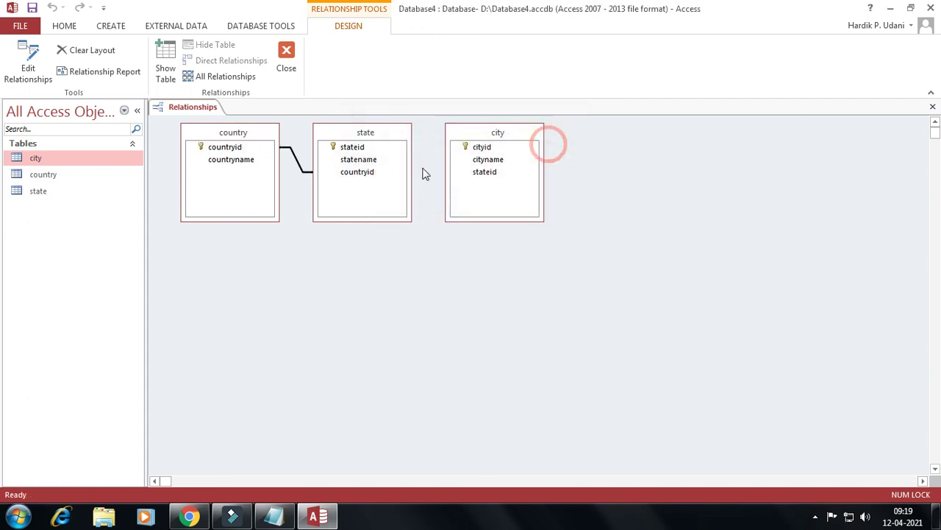
{"action": "mouse_move", "coordinate": [352, 147]}
{"action": "left_mouse_down"}
{"action": "mouse_move", "coordinate": [404, 153]}
{"action": "mouse_move", "coordinate": [478, 182]}
{"action": "mouse_move", "coordinate": [480, 173]}
{"action": "left_mouse_up"}
{"action": "left_click", "coordinate": [558, 140]}
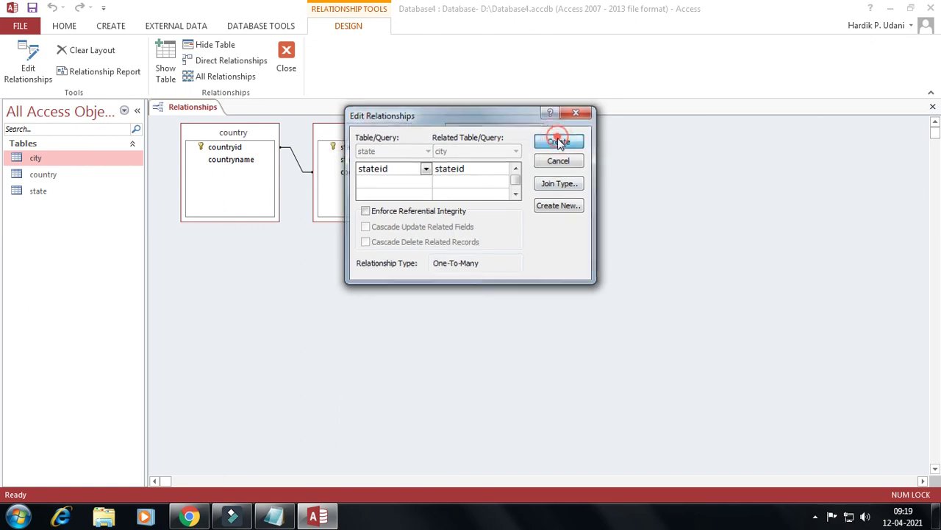
- Spread the city and state tables apart in the relationship diagram, and close it, saving the layout changes
{"action": "mouse_move", "coordinate": [466, 133]}
{"action": "left_mouse_down"}
{"action": "mouse_move", "coordinate": [537, 177]}
{"action": "mouse_move", "coordinate": [613, 190]}
{"action": "left_mouse_up"}
{"action": "left_click_drag", "start_coordinate": [380, 132], "coordinate": [398, 316]}
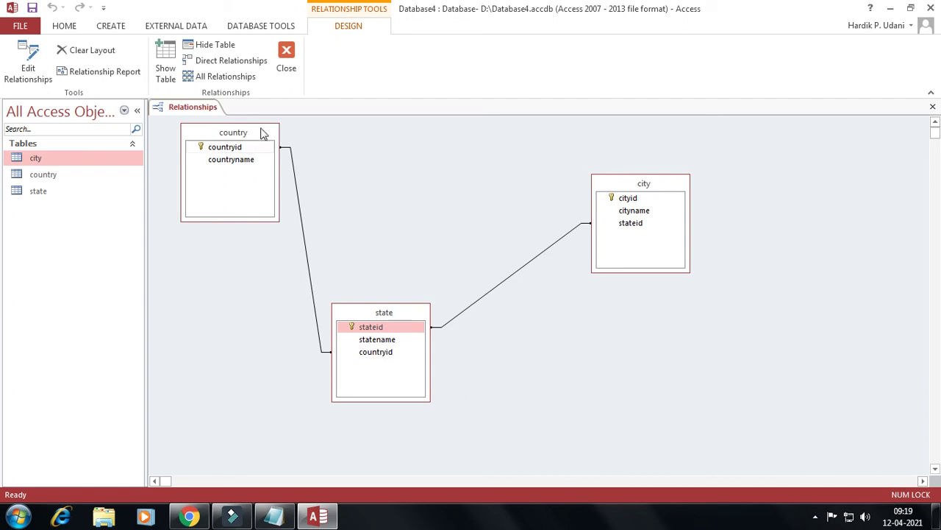
{"action": "left_click", "coordinate": [285, 62]}
{"action": "left_click", "coordinate": [417, 295]}
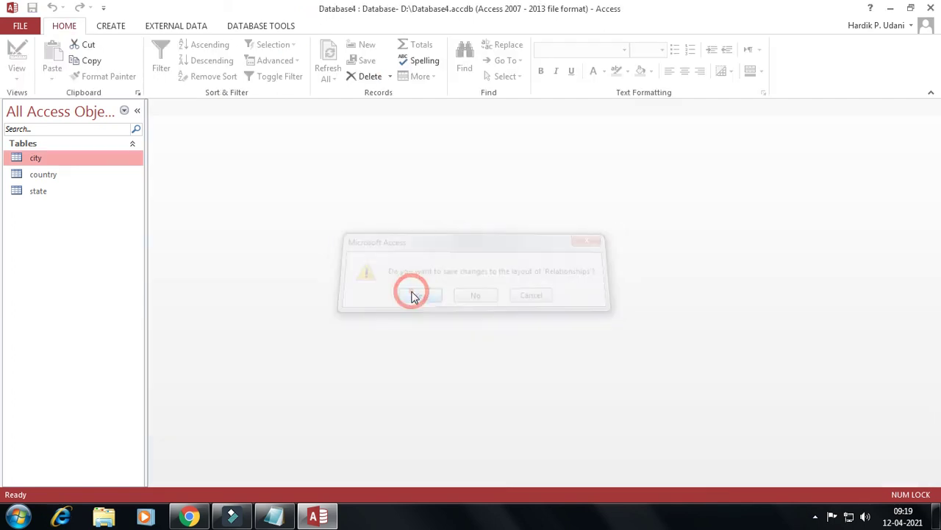
- Reopen the relationship diagram, and open the country, state and city tables to review their records
{"action": "left_click", "coordinate": [231, 25]}
{"action": "left_click", "coordinate": [175, 66]}
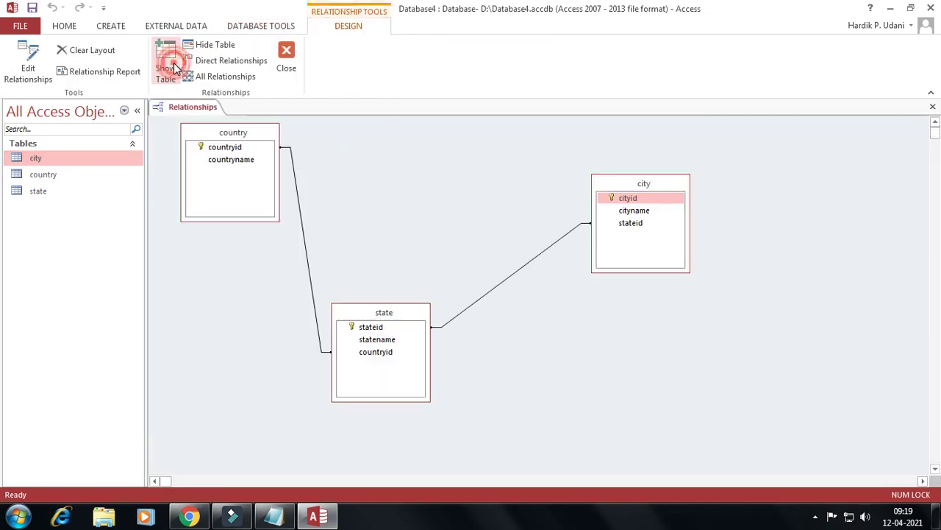
{"action": "left_click", "coordinate": [70, 154]}
{"action": "double_click", "coordinate": [46, 176]}
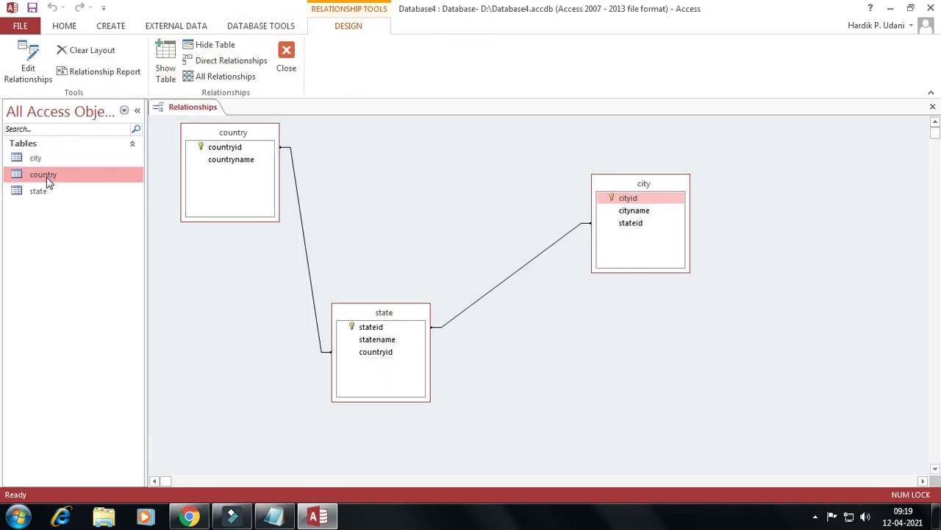
{"action": "left_click", "coordinate": [45, 193]}
{"action": "double_click", "coordinate": [45, 191]}
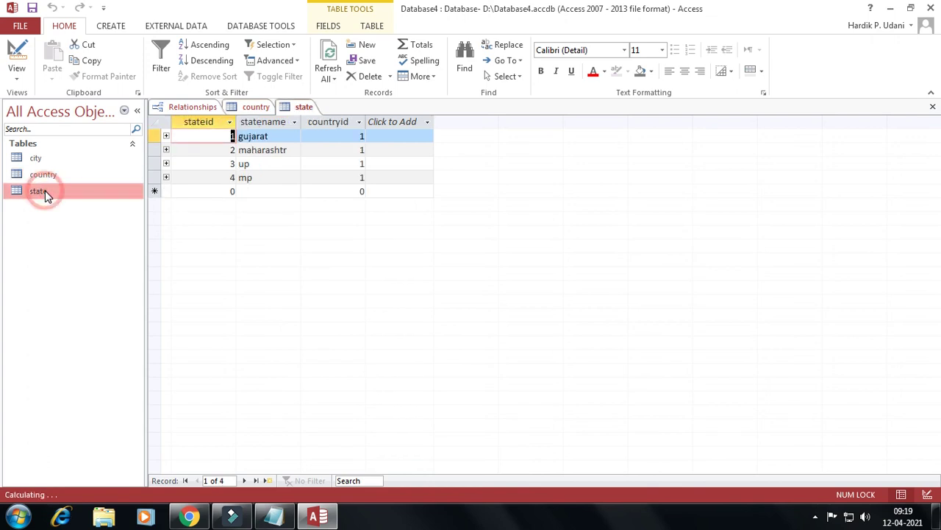
{"action": "left_click", "coordinate": [35, 160]}
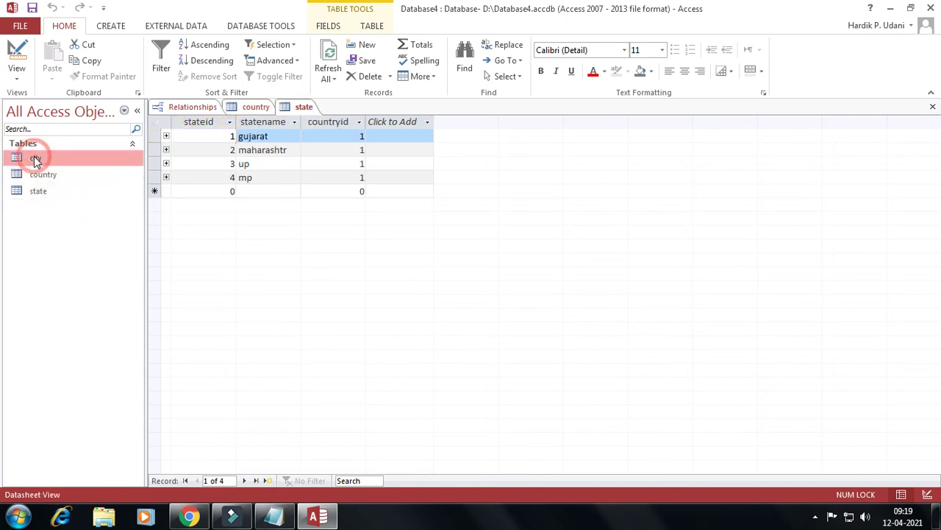
{"action": "double_click", "coordinate": [36, 161]}
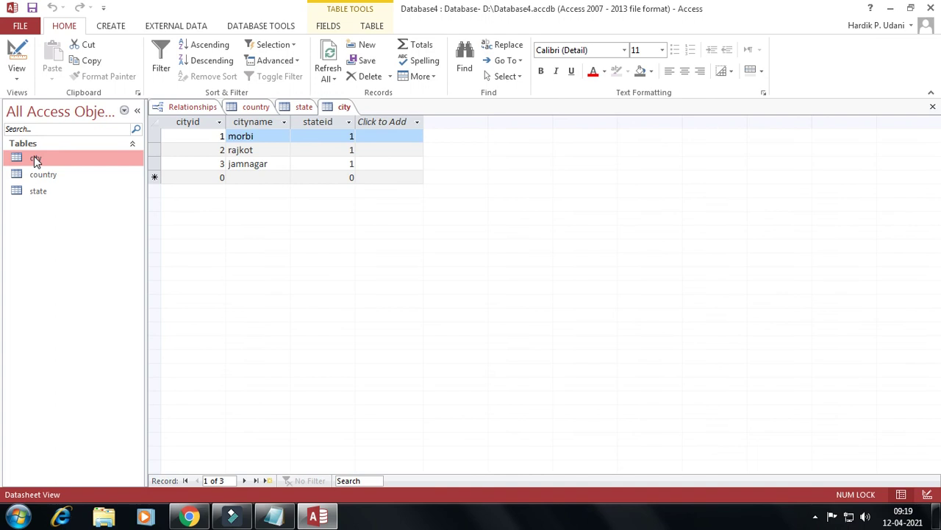